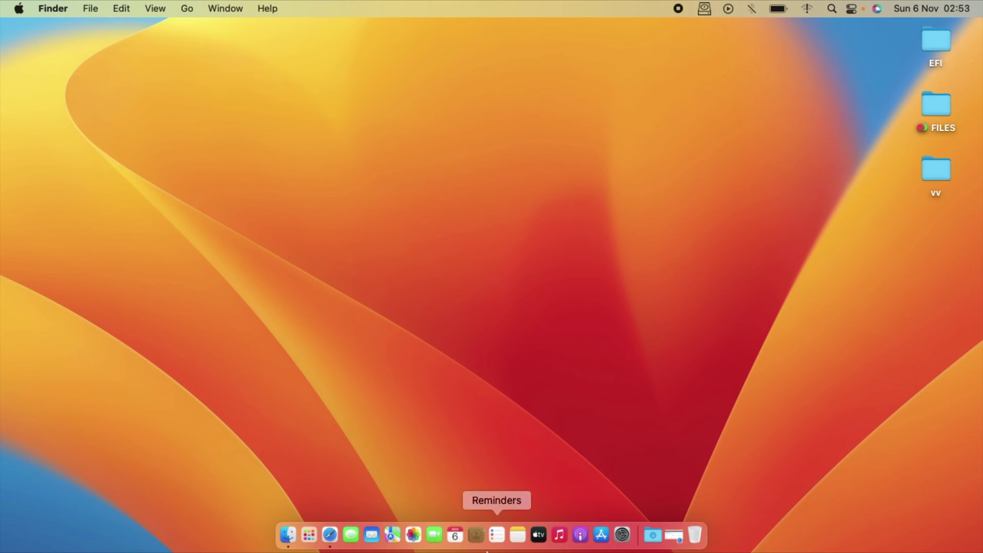
# Step: Launch Safari and look over the OpenIntelWireless GitHub page
pyautogui.click(329, 535)
pyautogui.scroll(-15, 275, 220)
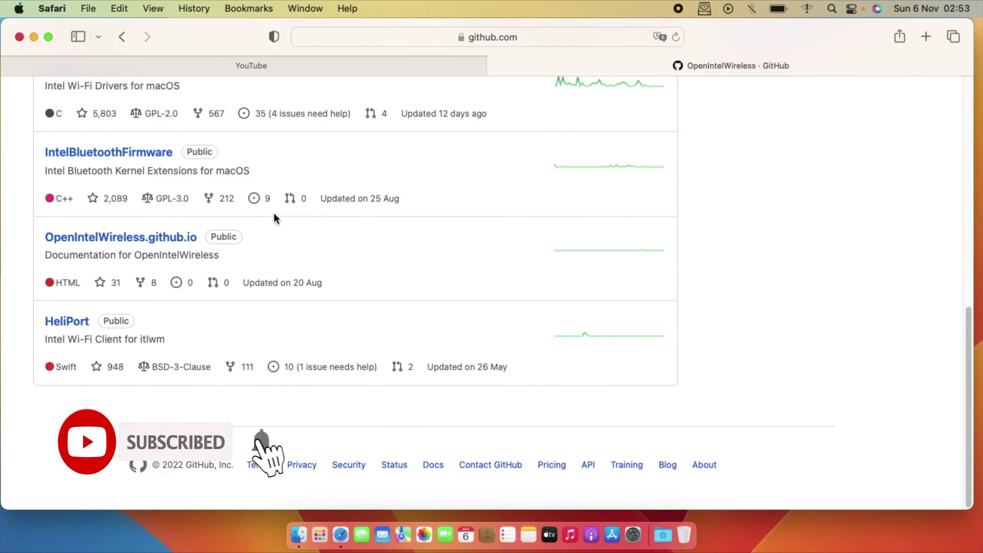
pyautogui.scroll(15, 275, 215)
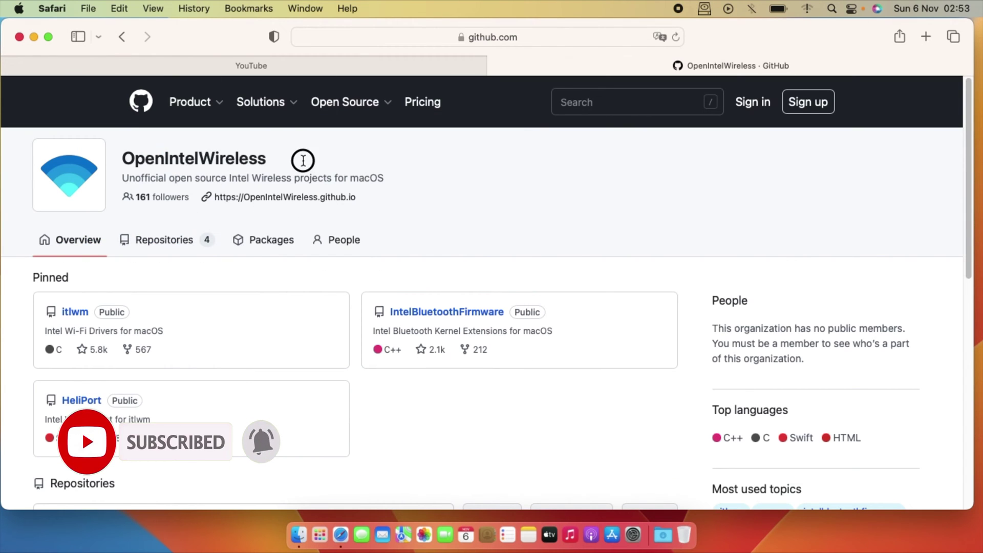
pyautogui.moveTo(301, 158); pyautogui.dragTo(125, 158)
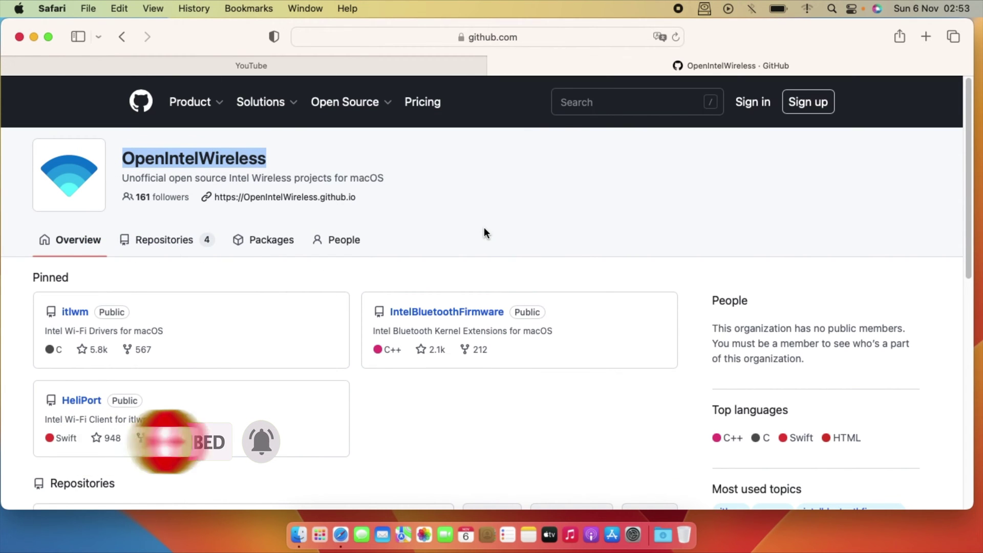
pyautogui.scroll(-3, 486, 230)
pyautogui.scroll(-3, 484, 227)
pyautogui.scroll(5, 485, 226)
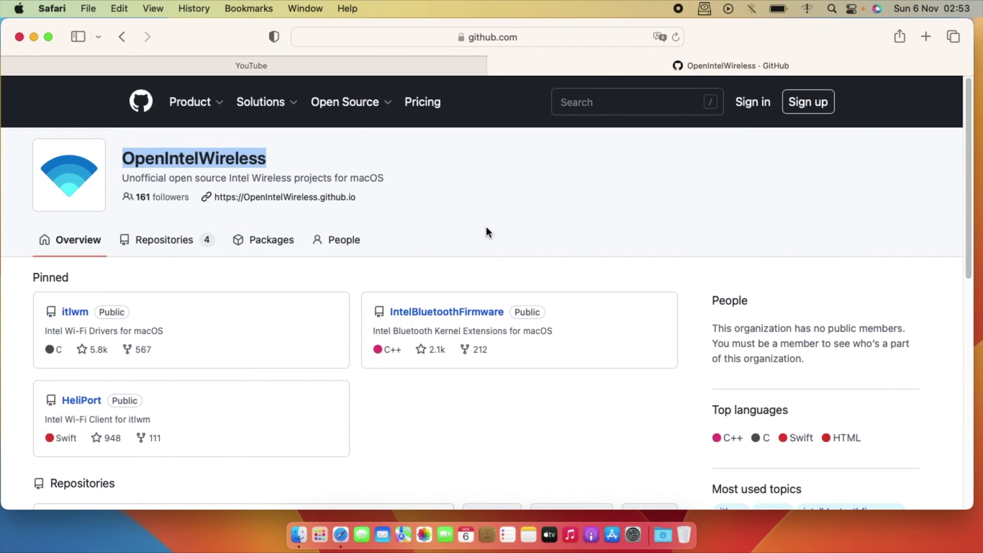
pyautogui.scroll(-10, 486, 226)
pyautogui.scroll(10, 486, 226)
pyautogui.scroll(-10, 376, 318)
pyautogui.scroll(10, 374, 318)
# Step: Open the IntelBluetoothFirmware repository in a new tab and the itlwm repository in the current tab
pyautogui.rightClick(436, 311)
pyautogui.click(465, 318)
pyautogui.click(75, 312)
# Step: In the IntelBluetoothFirmware tab, open the v2.2.0 release and scroll to its assets
pyautogui.click(676, 69)
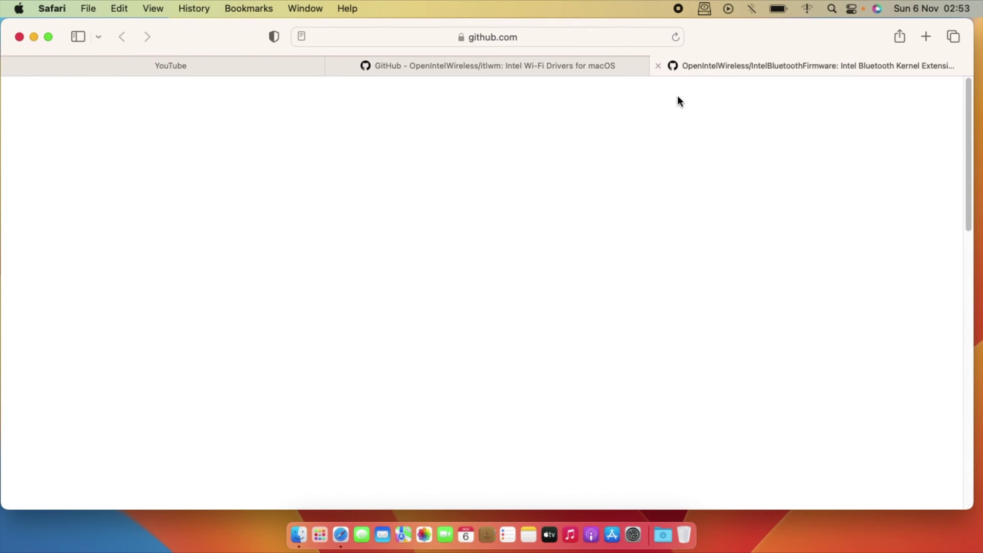
pyautogui.scroll(-15, 377, 253)
pyautogui.scroll(10, 440, 251)
pyautogui.click(738, 252)
pyautogui.scroll(-5, 465, 305)
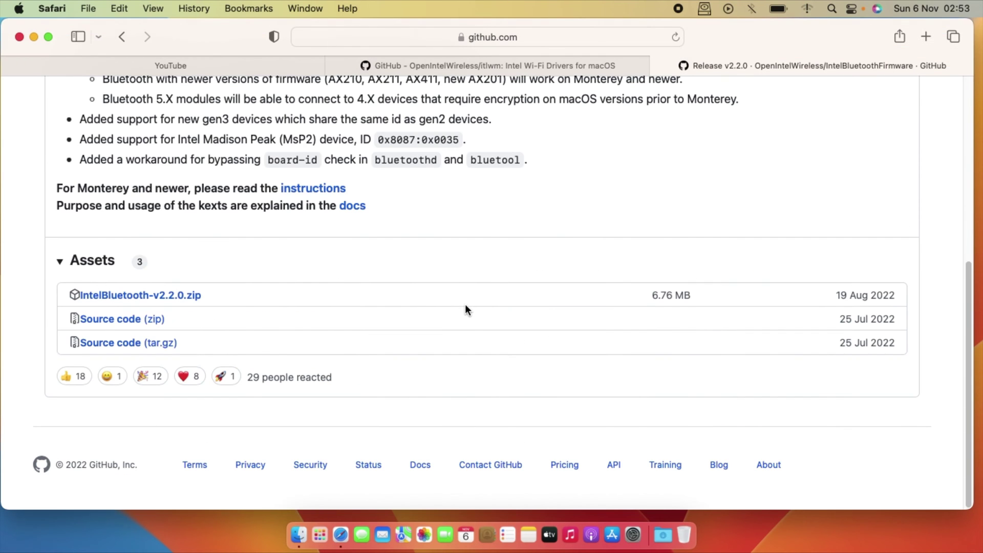
# Step: Download IntelBluetooth-v2.2.0.zip, allowing github.com, and the Monterey AirportItlwm v2.1.0 kext zip
pyautogui.click(131, 302)
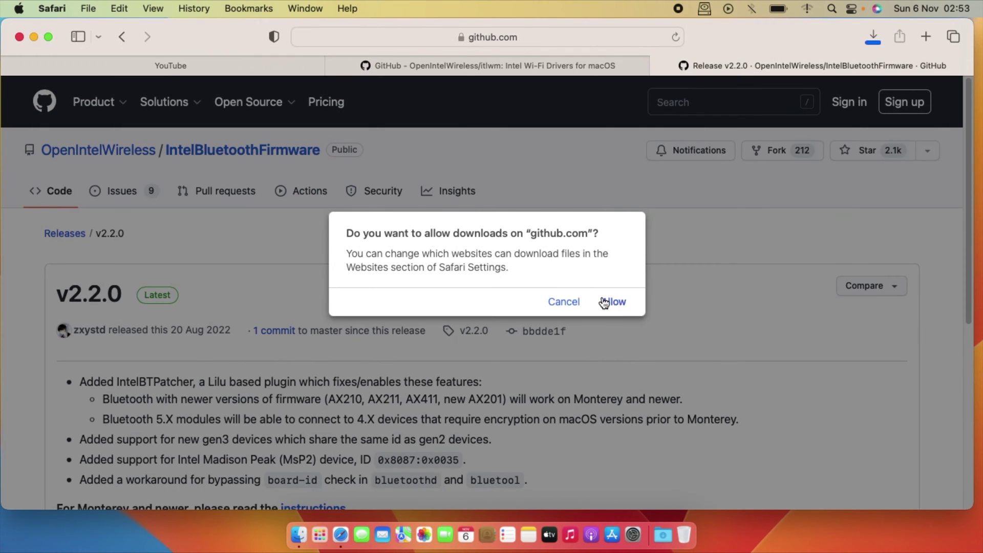
pyautogui.click(607, 300)
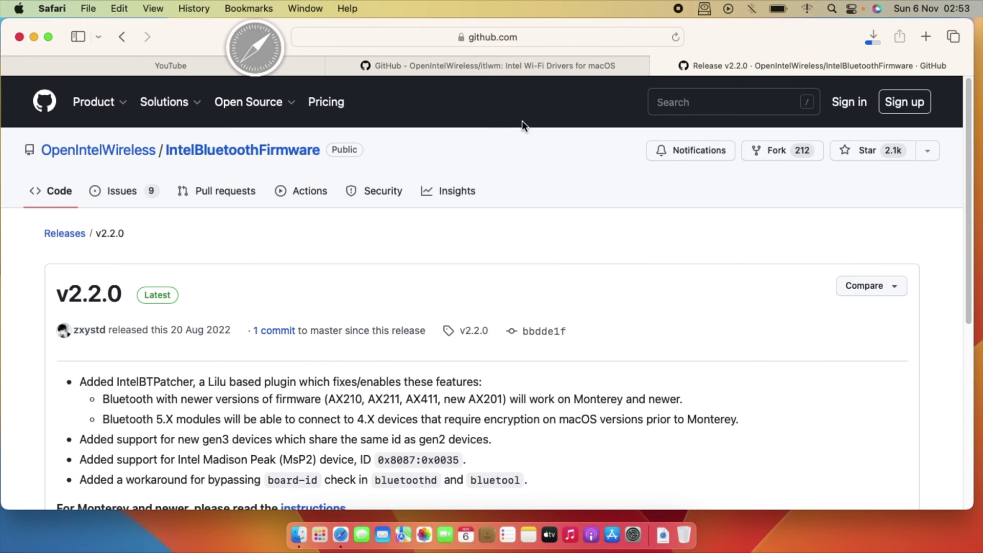
pyautogui.click(495, 65)
pyautogui.scroll(-8, 428, 277)
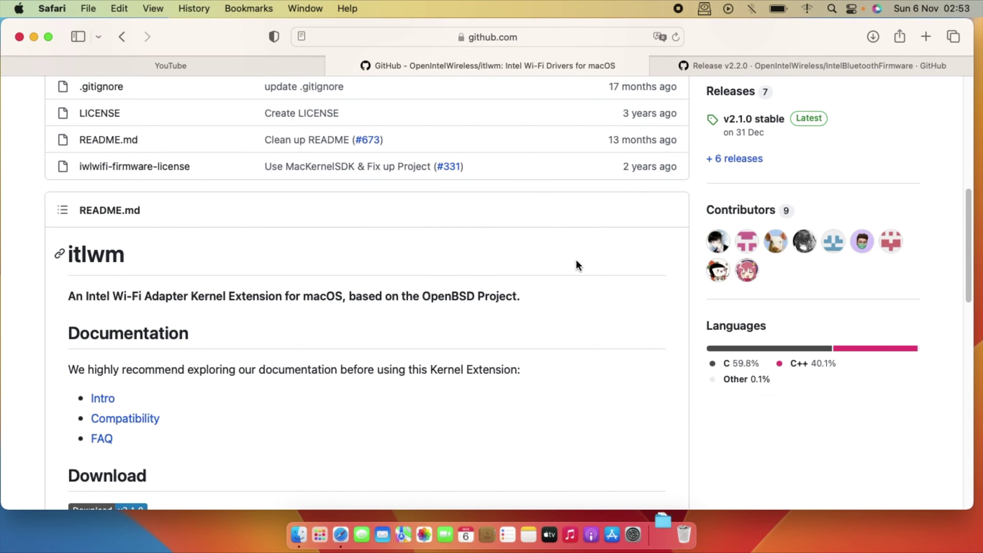
pyautogui.scroll(1, 577, 264)
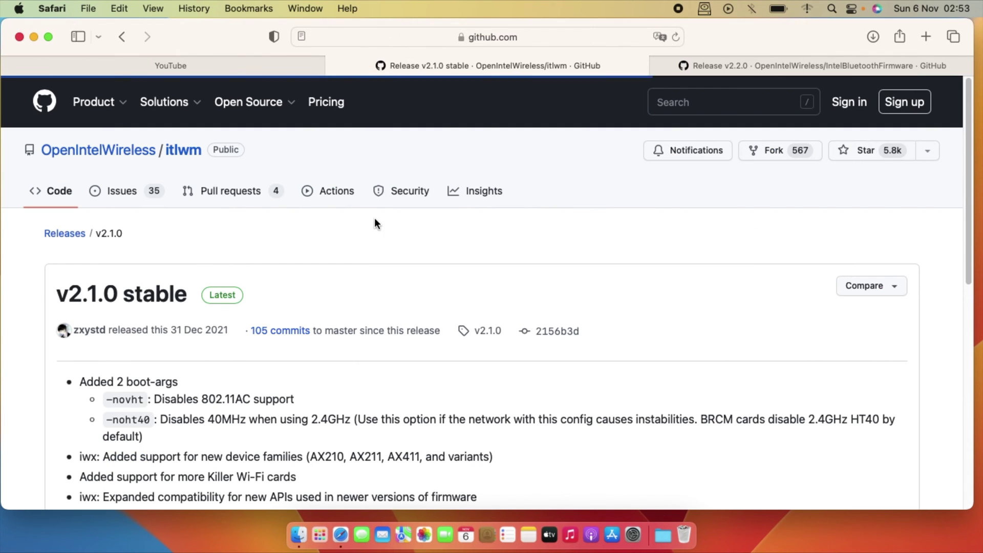
pyautogui.scroll(-10, 377, 234)
pyautogui.scroll(-4, 379, 254)
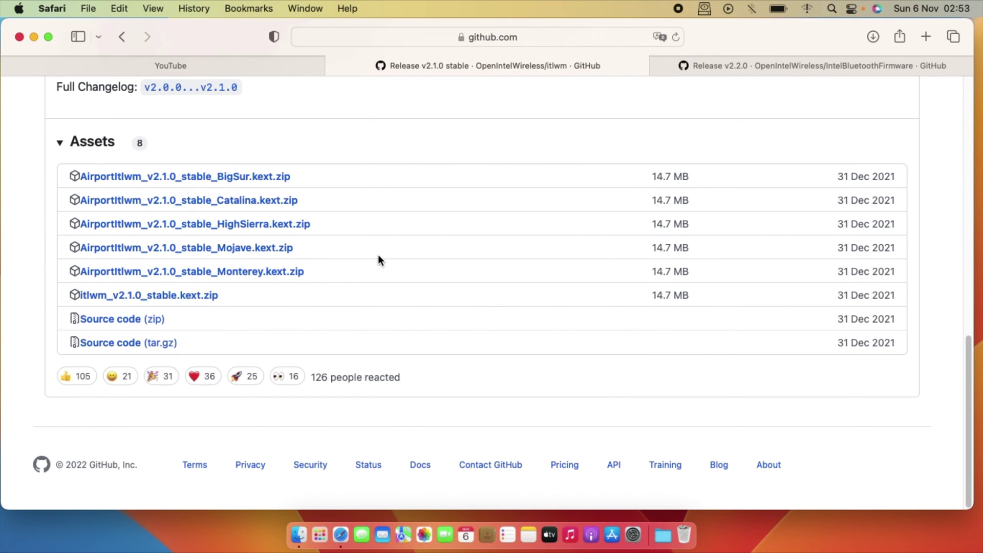
pyautogui.click(234, 273)
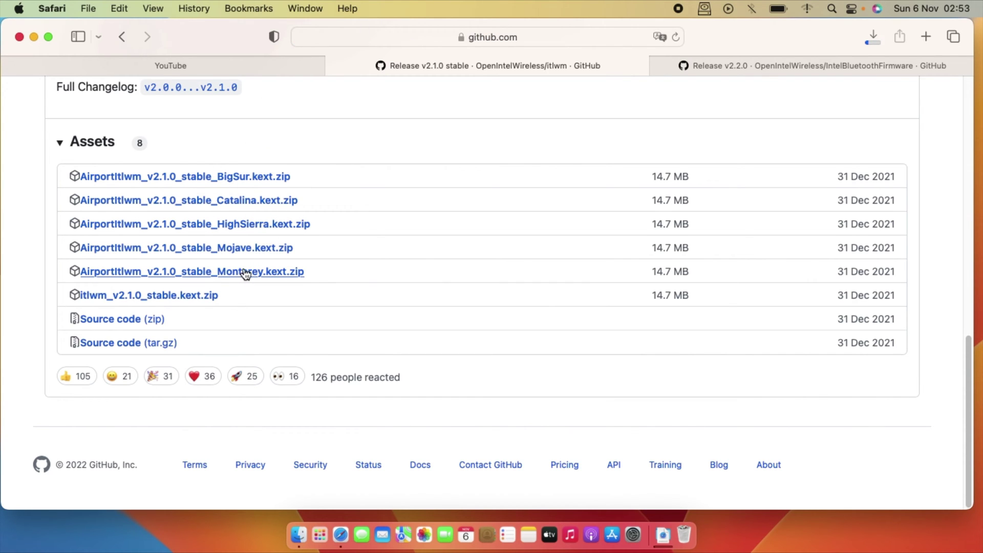
# Step: Check Safari's downloads list, then minimize Safari to show the desktop
pyautogui.click(706, 71)
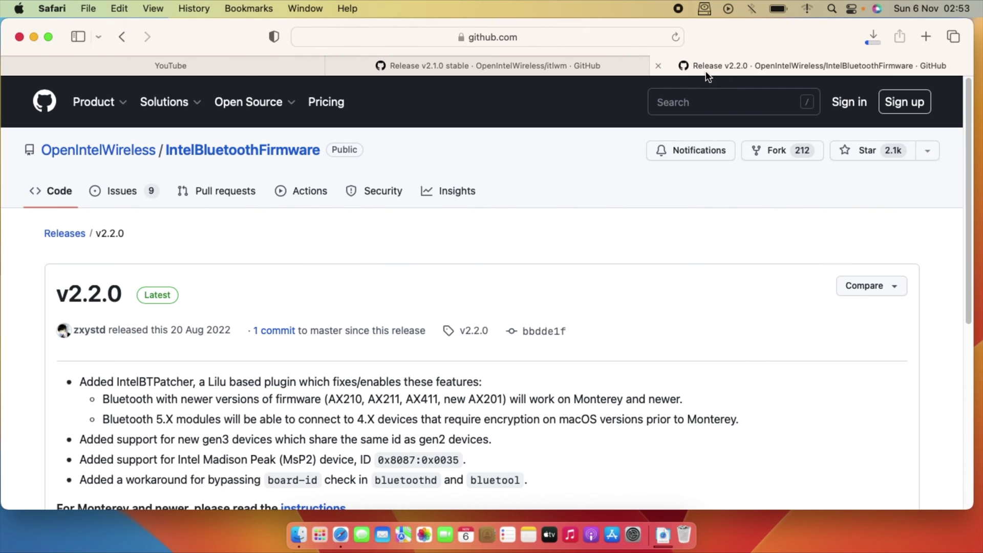
pyautogui.click(435, 66)
pyautogui.click(220, 66)
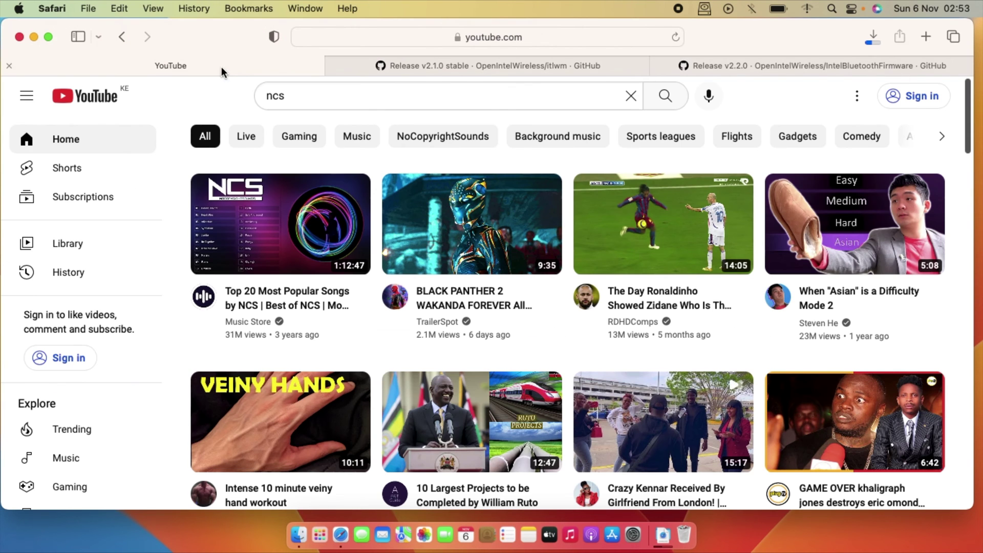
pyautogui.click(33, 37)
pyautogui.click(730, 138)
pyautogui.click(674, 535)
pyautogui.click(873, 36)
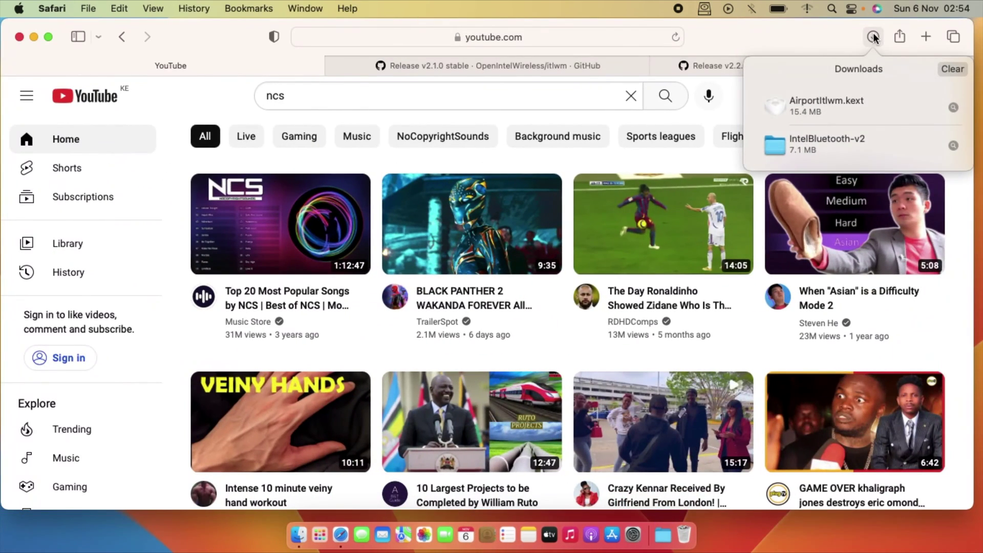
pyautogui.click(873, 37)
pyautogui.click(33, 36)
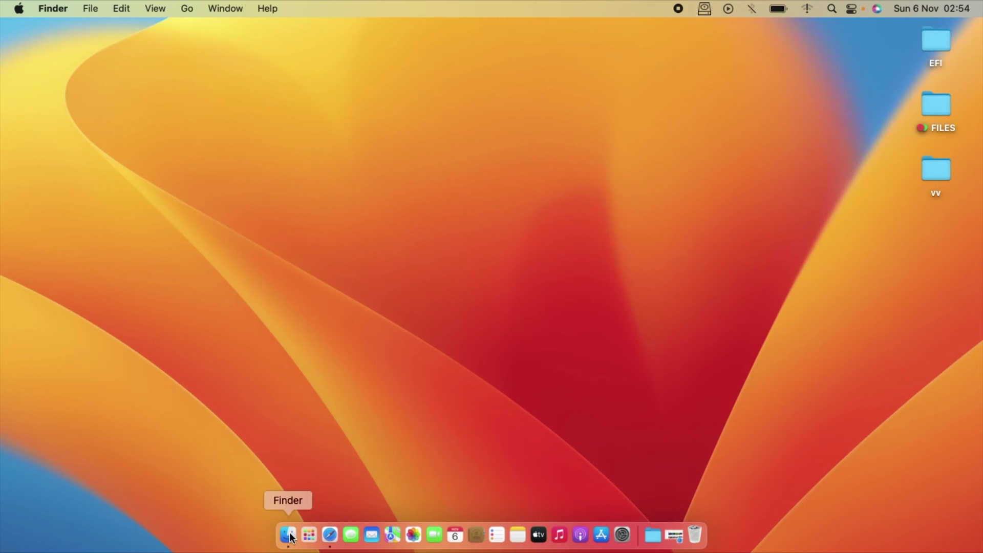
# Step: Show the Downloads folder in Finder as icons and close Safari after checking its downloads
pyautogui.click(288, 534)
pyautogui.click(222, 204)
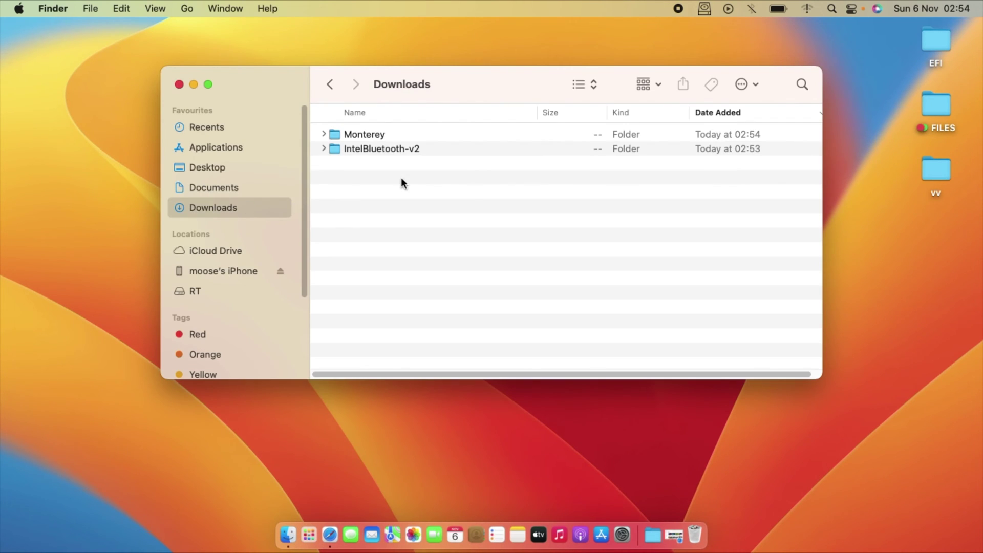
pyautogui.click(595, 87)
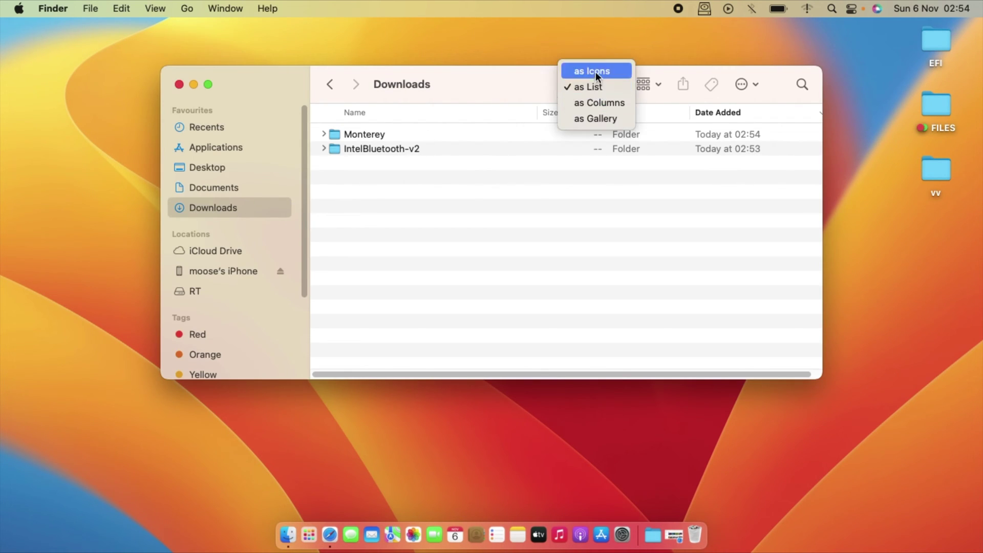
pyautogui.click(592, 69)
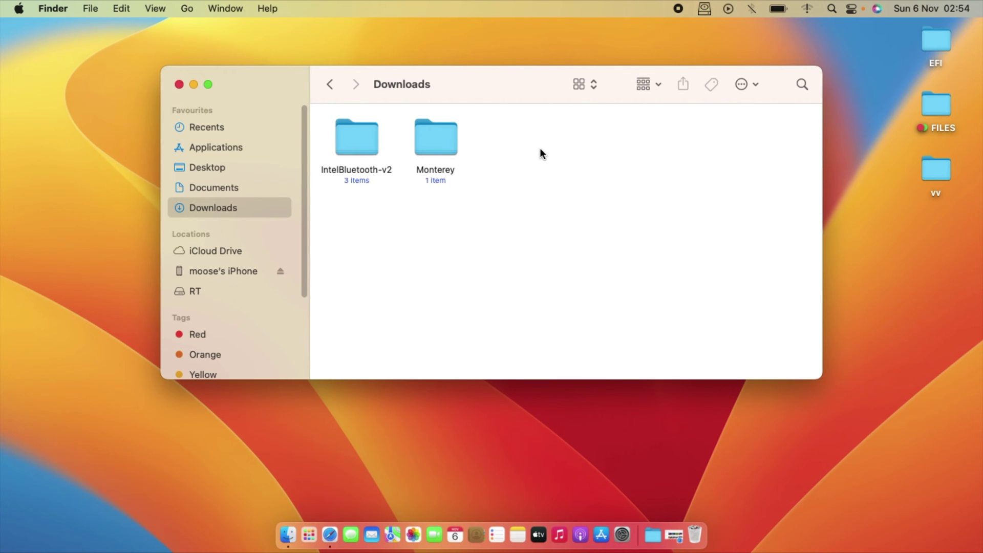
pyautogui.click(675, 536)
pyautogui.click(873, 37)
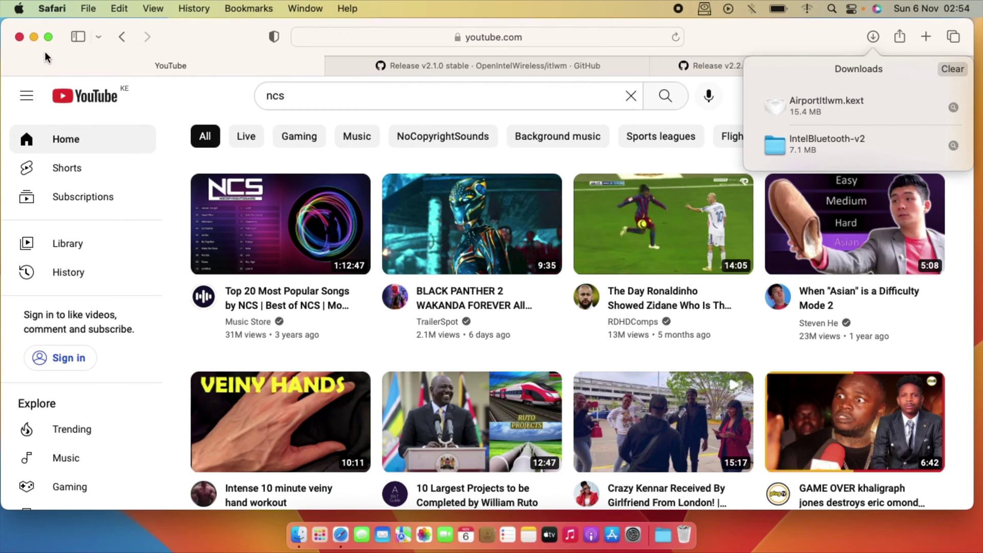
pyautogui.click(20, 37)
# Step: Drag AirportItlwm.kext and the three Intel Bluetooth kexts onto the desktop, then open ESP Mounter Pro
pyautogui.doubleClick(429, 138)
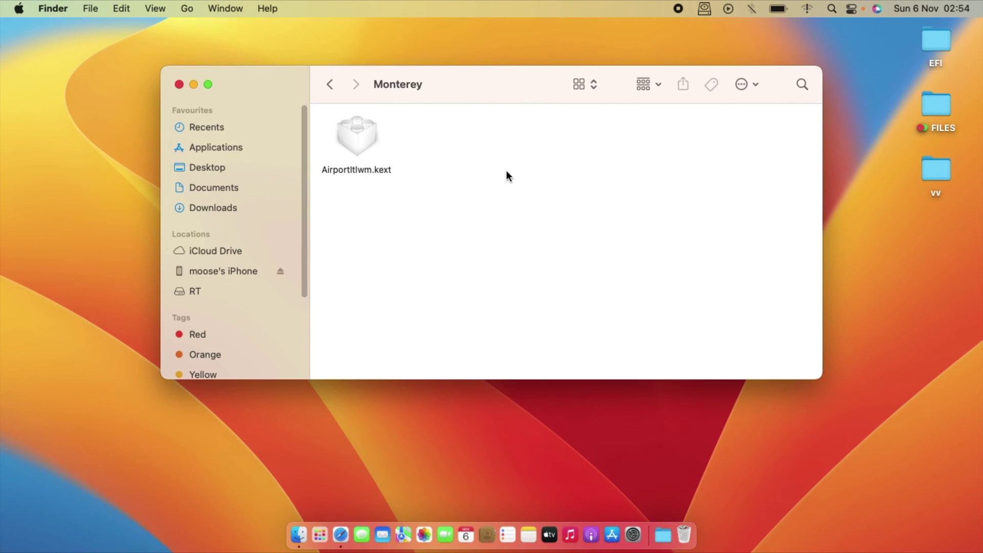
pyautogui.moveTo(365, 137); pyautogui.dragTo(923, 263)
pyautogui.click(337, 87)
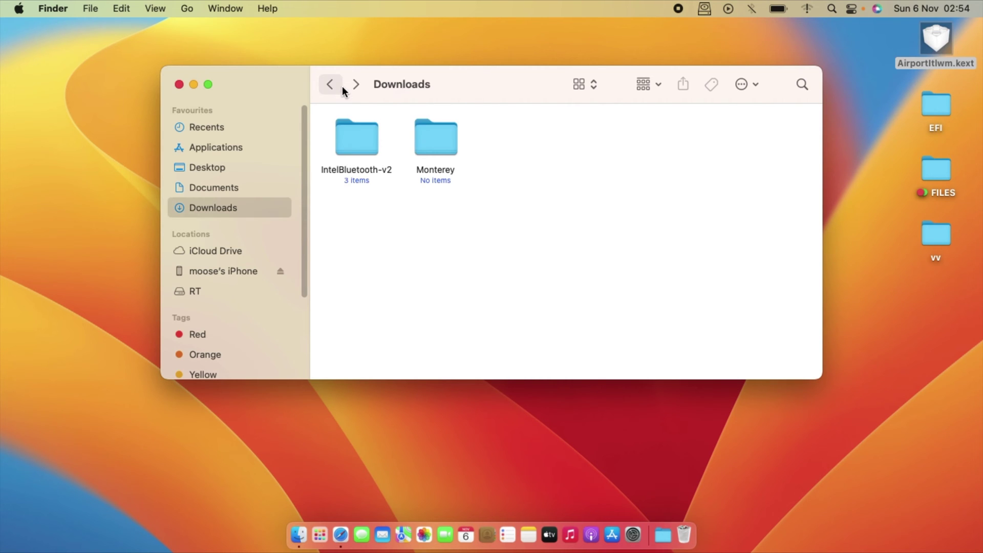
pyautogui.doubleClick(344, 134)
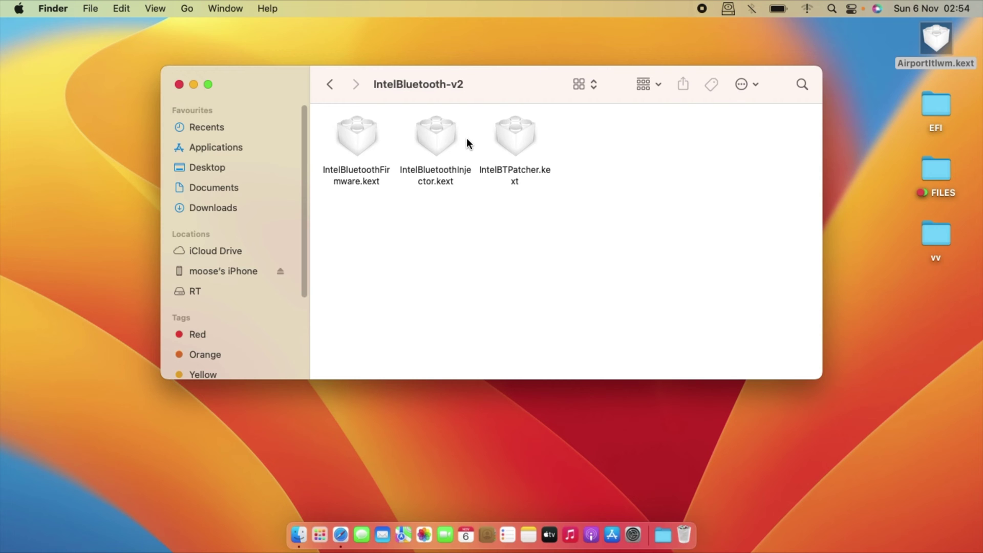
pyautogui.moveTo(466, 137); pyautogui.dragTo(364, 146)
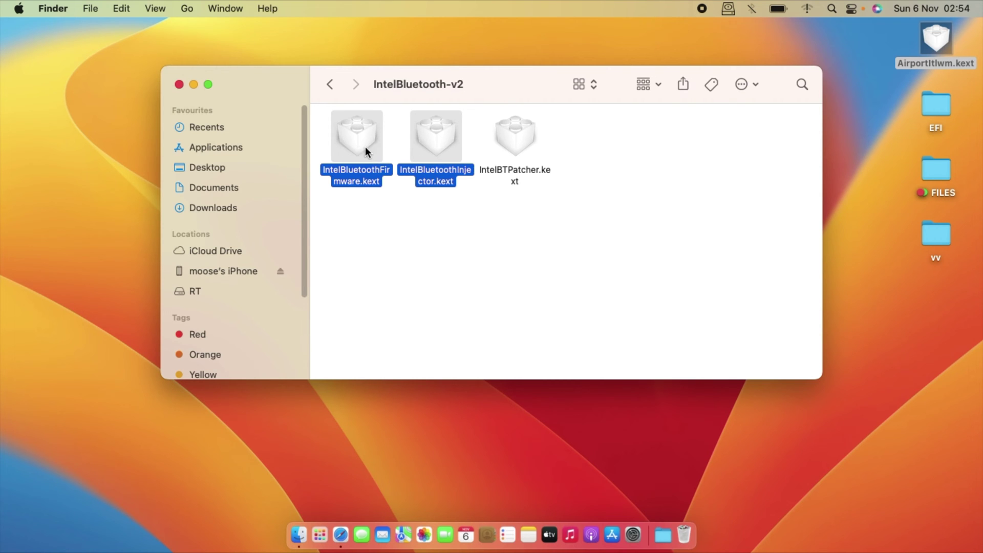
pyautogui.click(487, 236)
pyautogui.moveTo(572, 165); pyautogui.dragTo(913, 337)
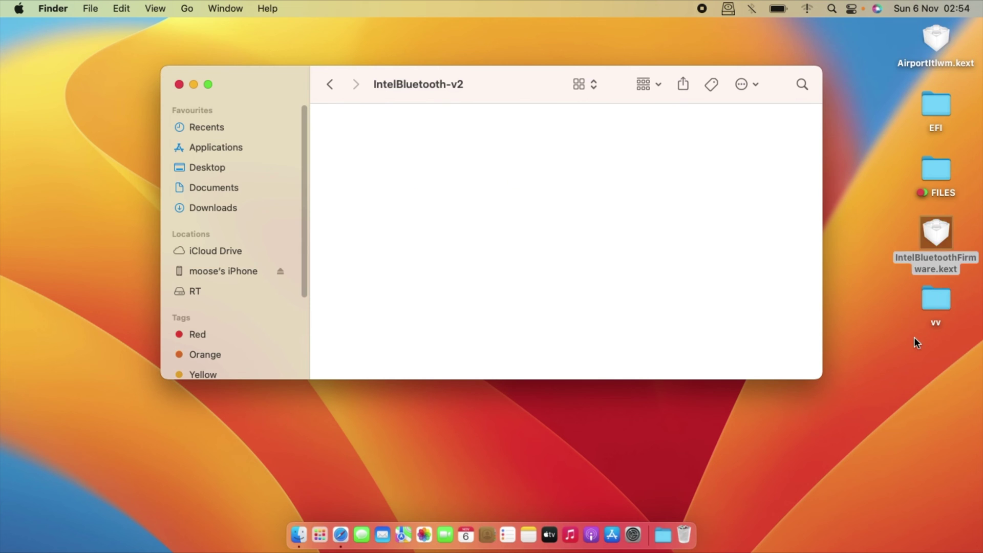
pyautogui.click(179, 84)
pyautogui.click(727, 8)
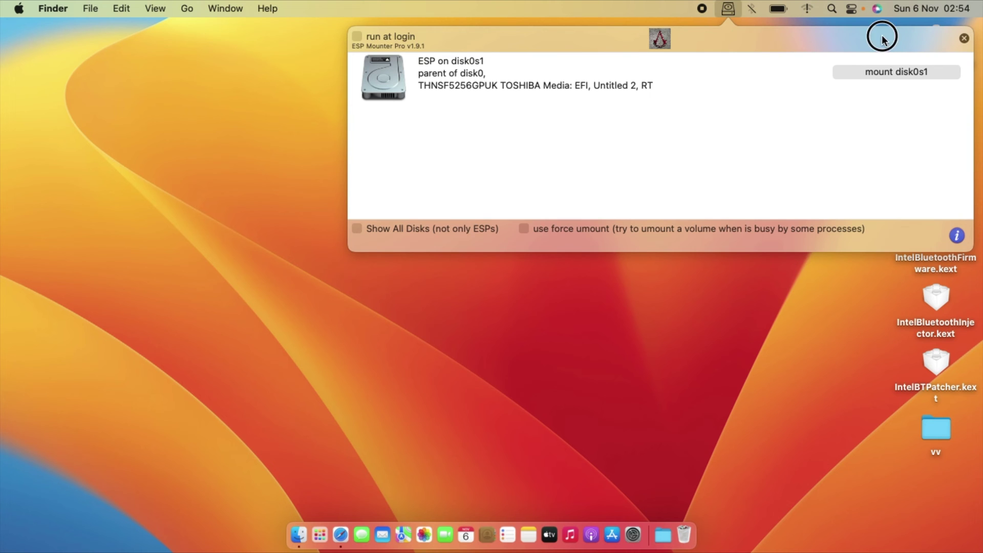
# Step: Try mounting disk0s1 from the ESP Mounter Pro panel, then dismiss it
pyautogui.click(730, 9)
pyautogui.click(729, 9)
pyautogui.click(893, 73)
pyautogui.click(964, 39)
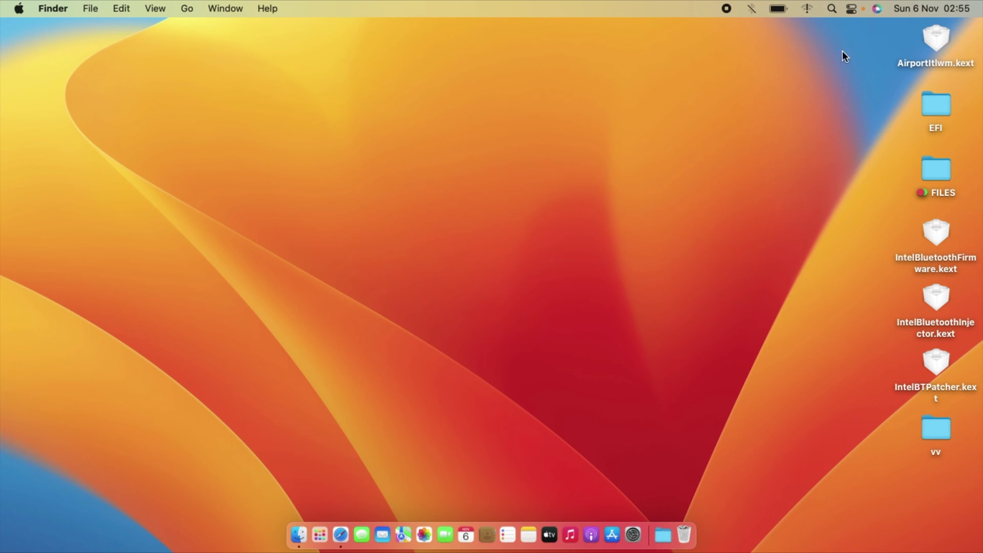
# Step: Relaunch ESP Mounter Pro from Launchpad, enter the administrator password and install the helper tool
pyautogui.click(319, 535)
pyautogui.click(176, 518)
pyautogui.click(246, 427)
pyautogui.write('•••')
pyautogui.press('Return')
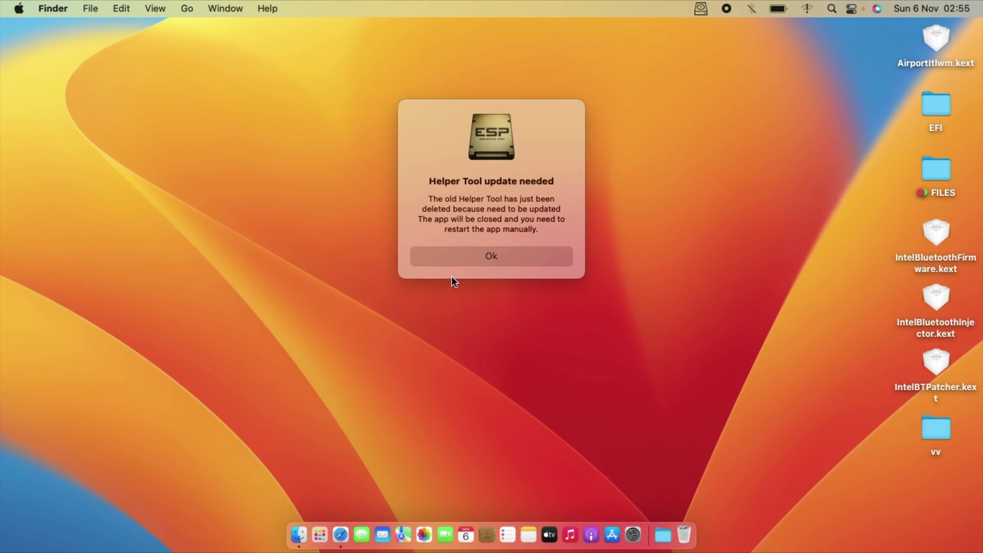
pyautogui.click(452, 278)
pyautogui.click(320, 534)
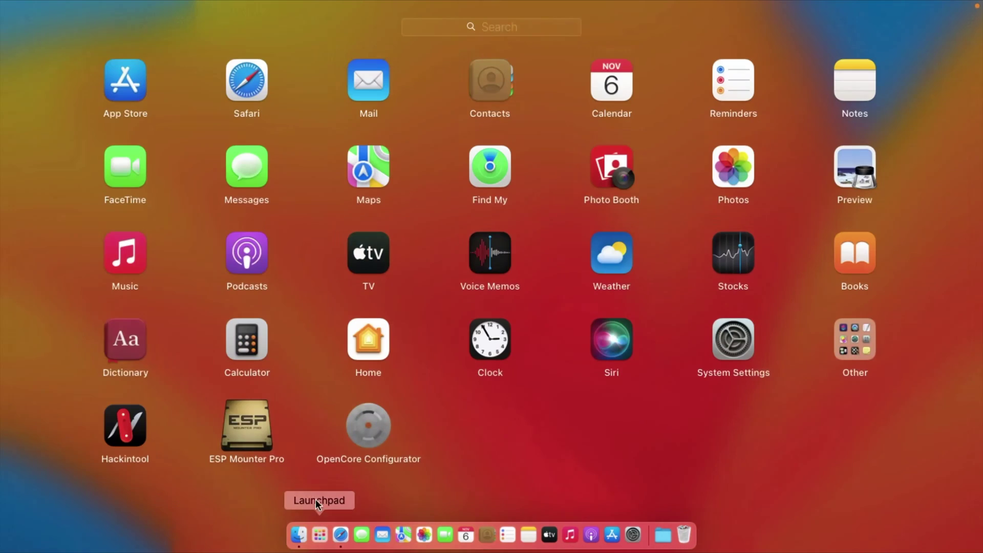
pyautogui.click(242, 437)
pyautogui.write('•')
pyautogui.click(516, 285)
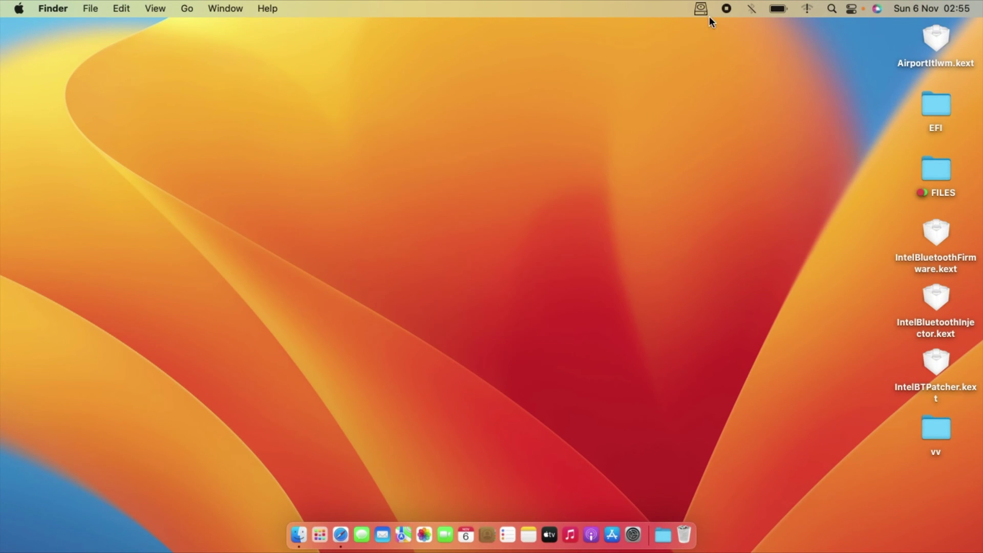
# Step: Mount disk0s1 at /Volumes/EFI and open the volume in Finder
pyautogui.click(703, 10)
pyautogui.click(850, 74)
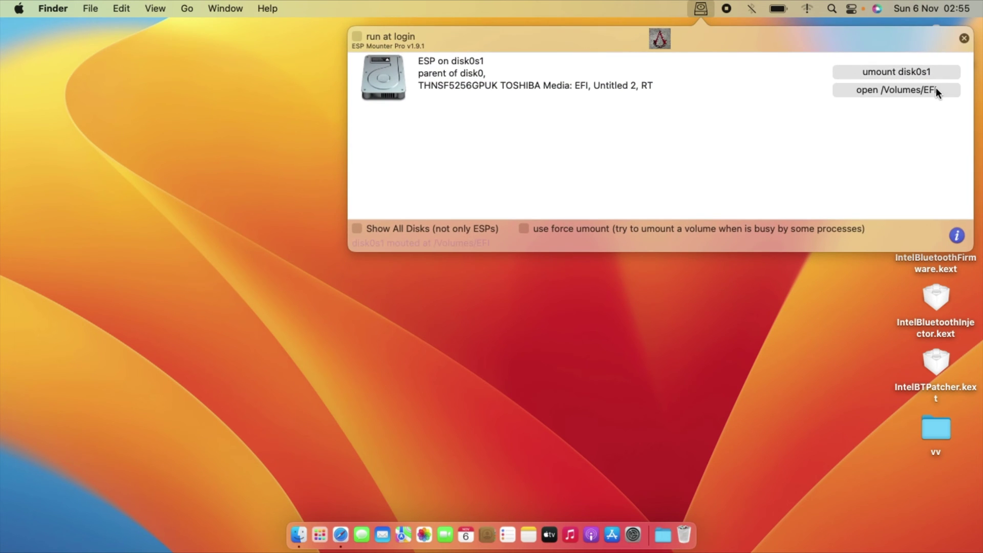
pyautogui.click(895, 90)
# Step: Go to EFI > OC > Kexts and move the old AirportItlwm.kext to the Bin
pyautogui.doubleClick(364, 137)
pyautogui.moveTo(482, 93); pyautogui.dragTo(433, 72)
pyautogui.doubleClick(389, 121)
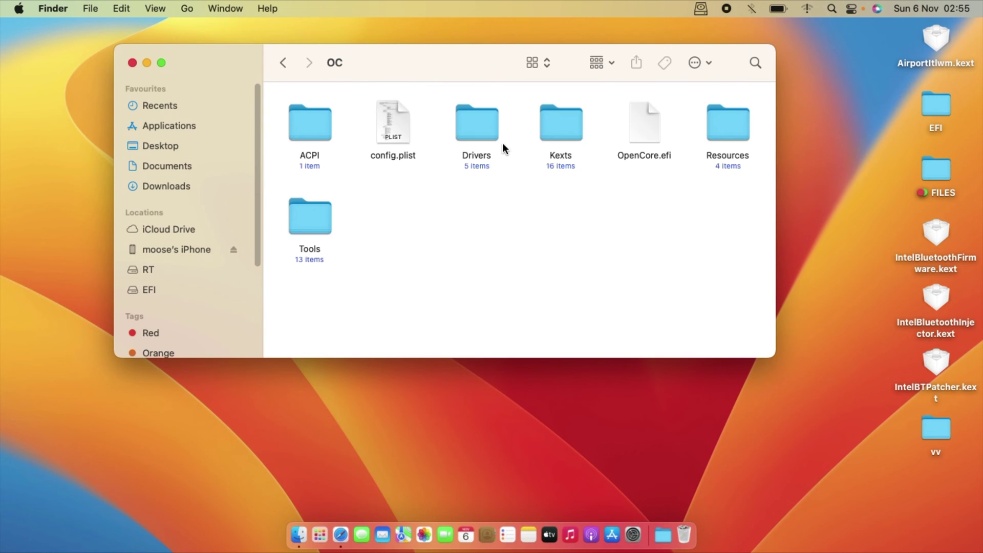
pyautogui.doubleClick(543, 129)
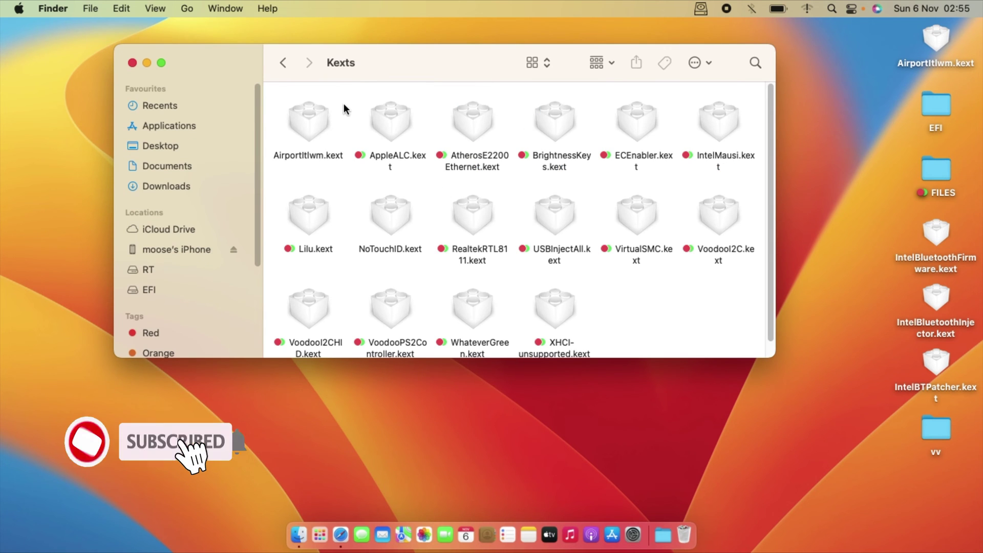
pyautogui.click(309, 117)
pyautogui.rightClick(306, 120)
pyautogui.click(349, 186)
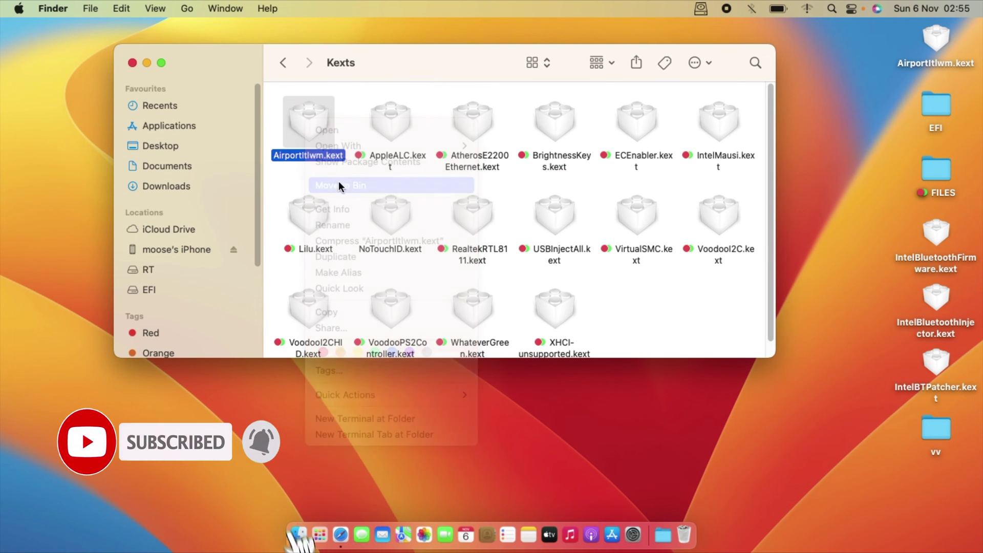
# Step: Copy the four new kexts from the desktop into Kexts and return to OC
pyautogui.scroll(-1, 516, 275)
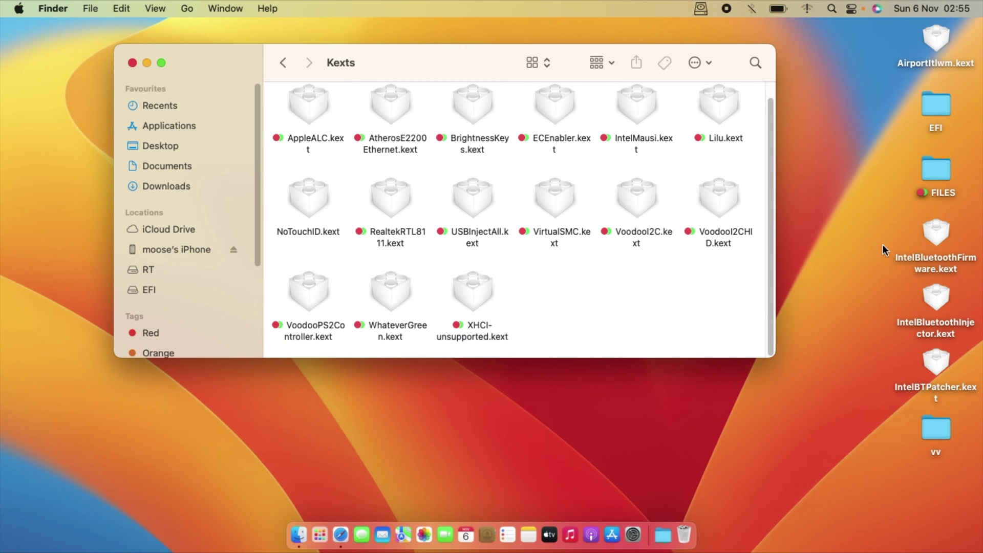
pyautogui.moveTo(897, 222); pyautogui.dragTo(561, 305)
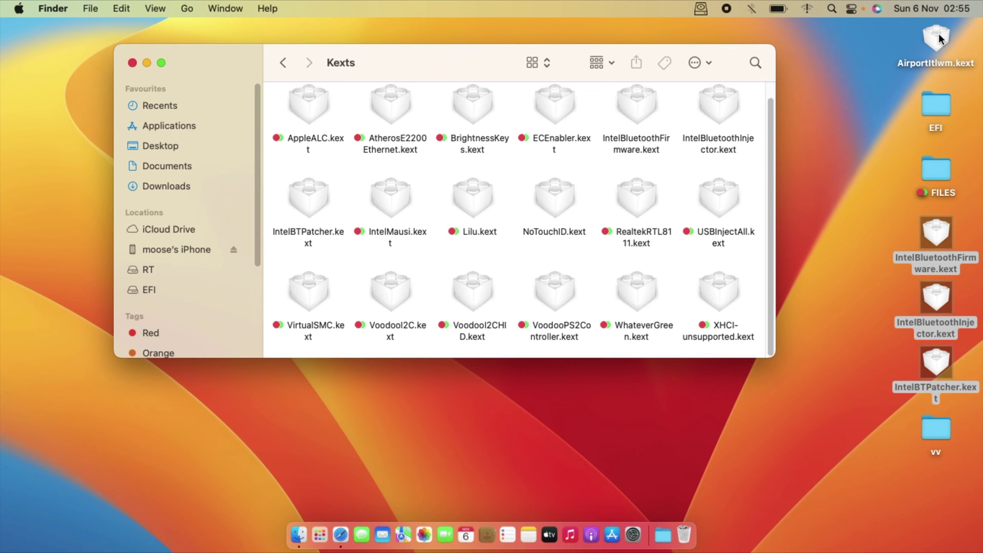
pyautogui.moveTo(938, 41); pyautogui.dragTo(583, 258)
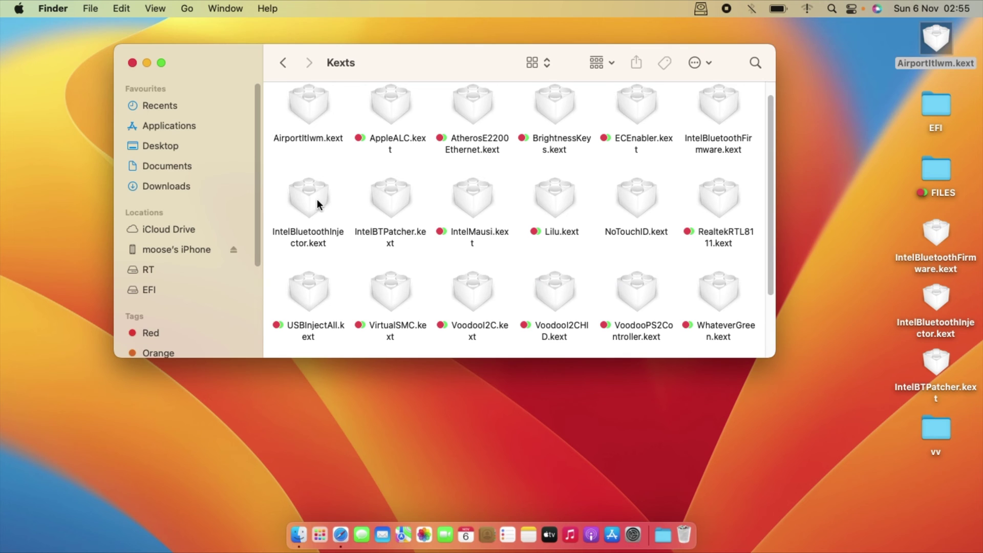
pyautogui.scroll(2, 317, 199)
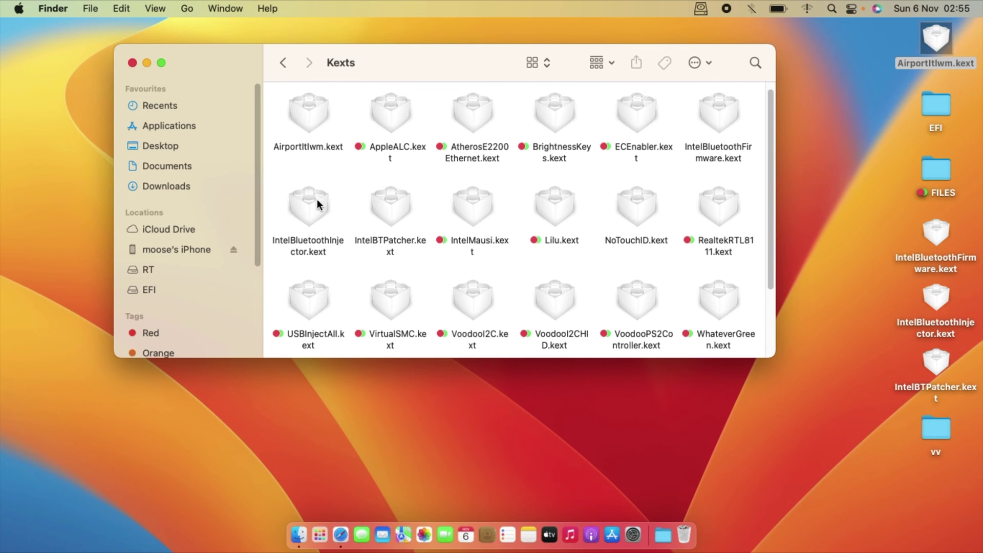
pyautogui.click(282, 63)
# Step: Open config.plist in OpenCore Configurator and go to the Kernel section
pyautogui.rightClick(387, 124)
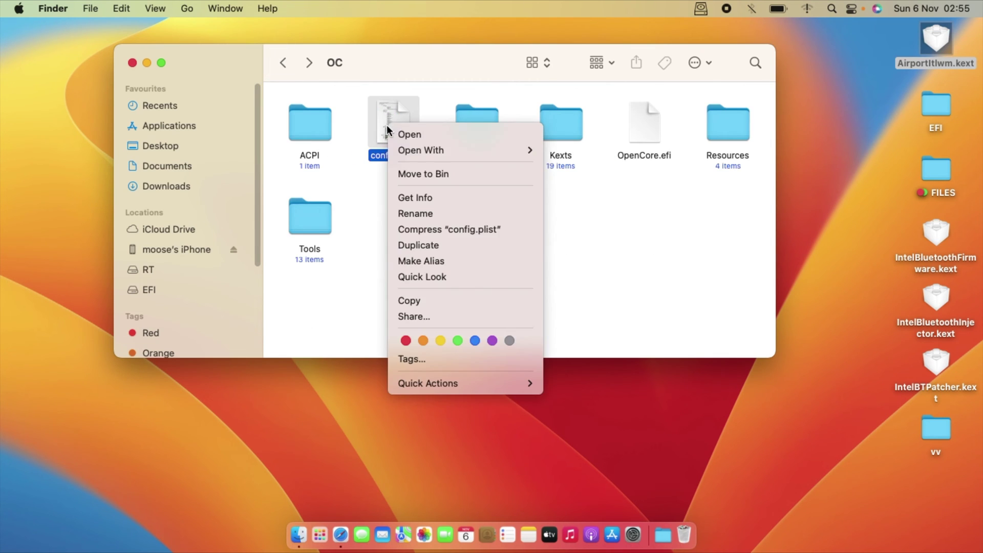
pyautogui.moveTo(443, 148)
pyautogui.click(579, 150)
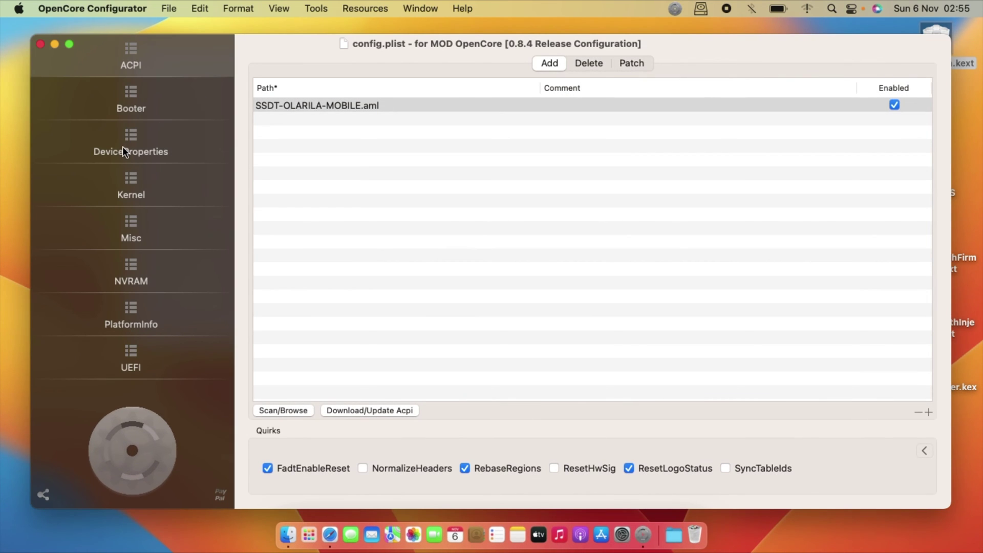
pyautogui.click(128, 143)
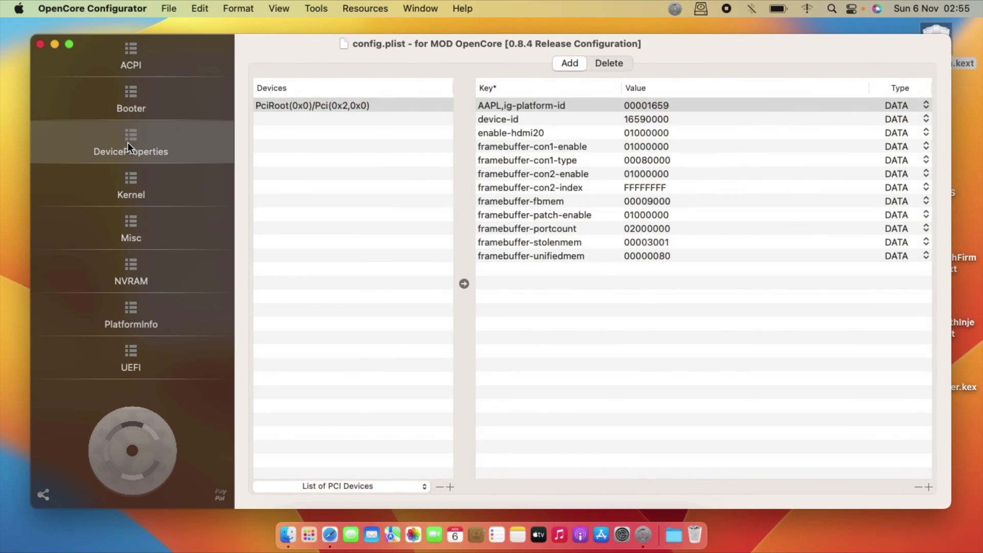
pyautogui.click(134, 186)
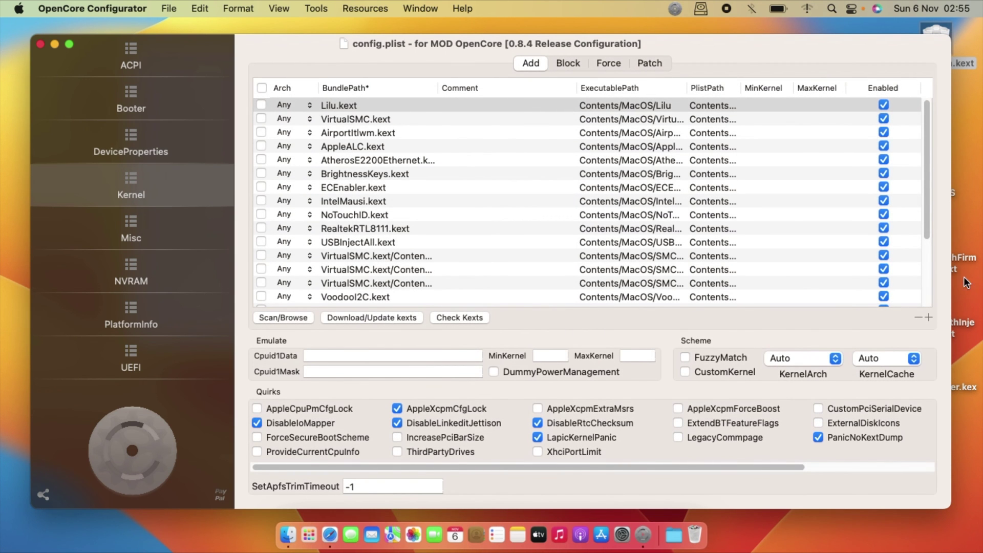
# Step: Delete every row from the Kernel Add kext table
pyautogui.click(918, 318)
pyautogui.tripleClick(917, 318)
pyautogui.tripleClick(918, 318)
pyautogui.tripleClick(918, 318)
pyautogui.doubleClick(917, 318)
pyautogui.doubleClick(917, 318)
pyautogui.doubleClick(918, 318)
pyautogui.tripleClick(917, 318)
pyautogui.doubleClick(917, 318)
pyautogui.click(916, 318)
pyautogui.click(916, 316)
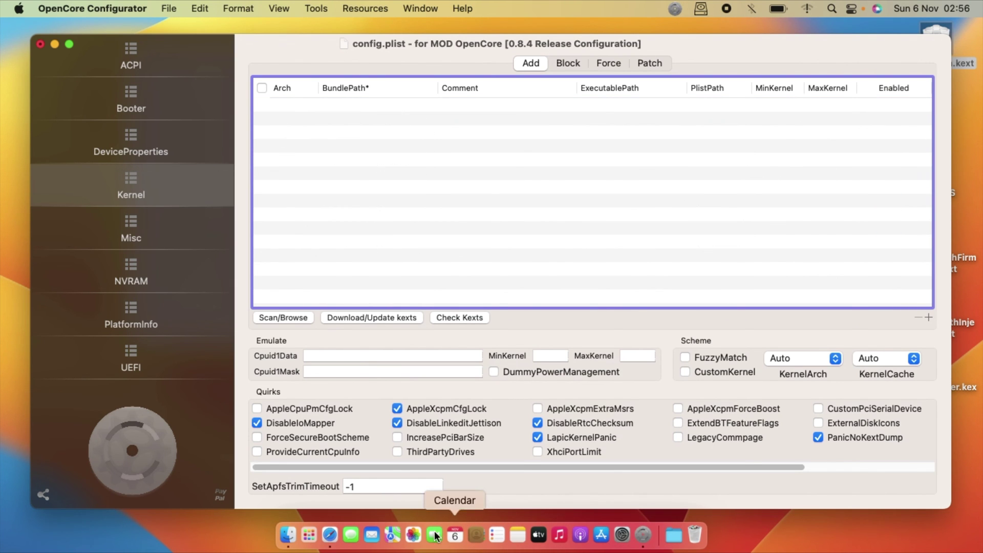
# Step: Select all 19 kexts in the EFI Kexts folder and drag them into the Kernel Add list
pyautogui.click(293, 541)
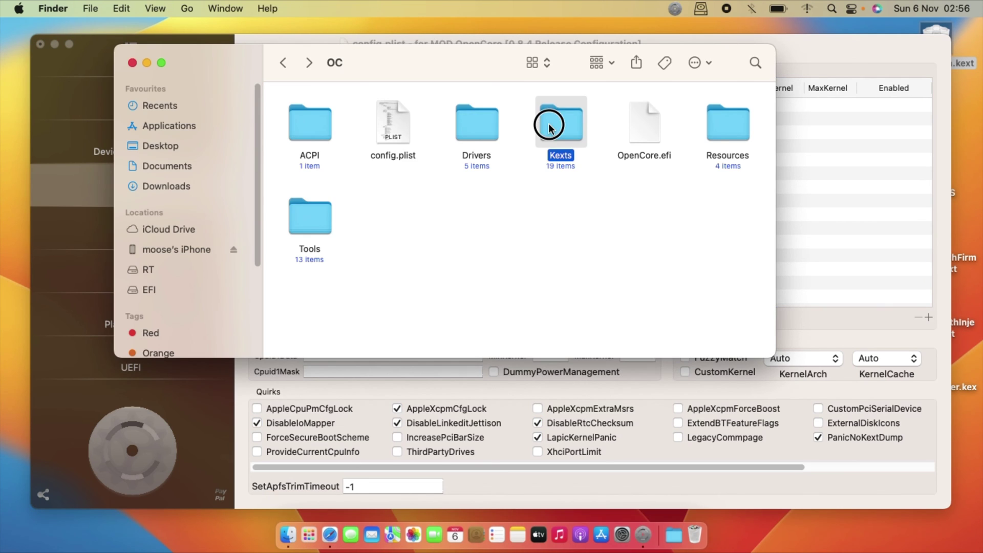
pyautogui.doubleClick(553, 180)
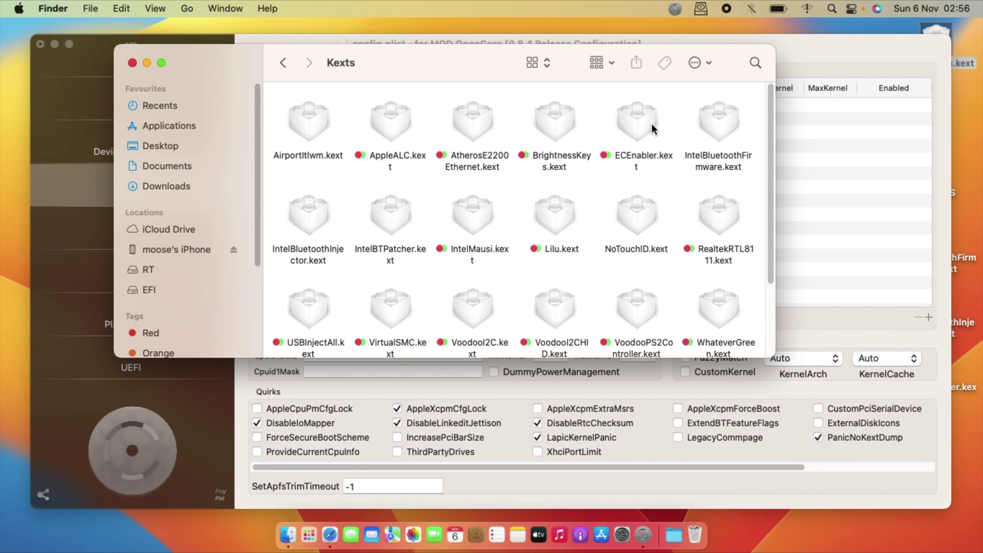
pyautogui.press('Right')
pyautogui.press('super+a')
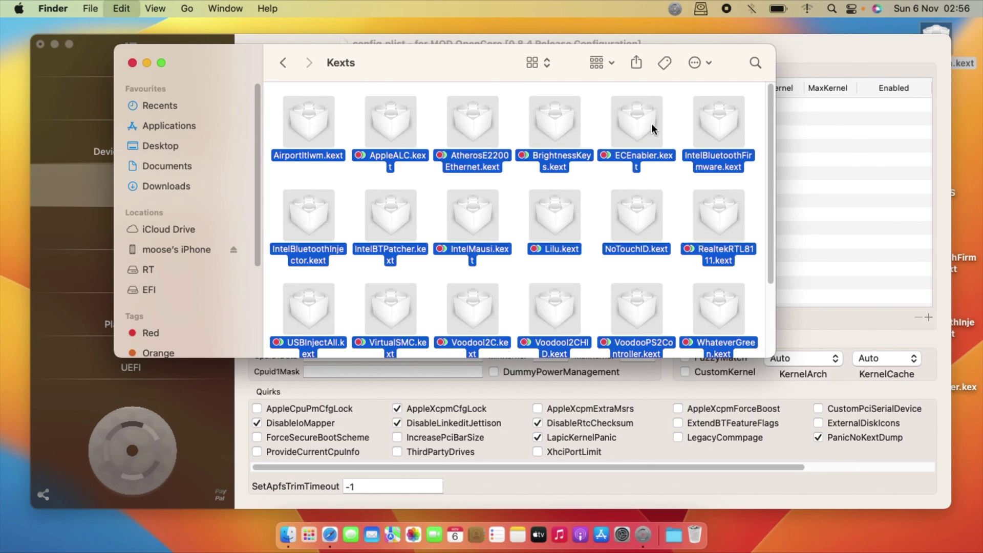
pyautogui.moveTo(468, 50); pyautogui.dragTo(519, 306)
pyautogui.moveTo(524, 366); pyautogui.dragTo(493, 192)
pyautogui.click(472, 186)
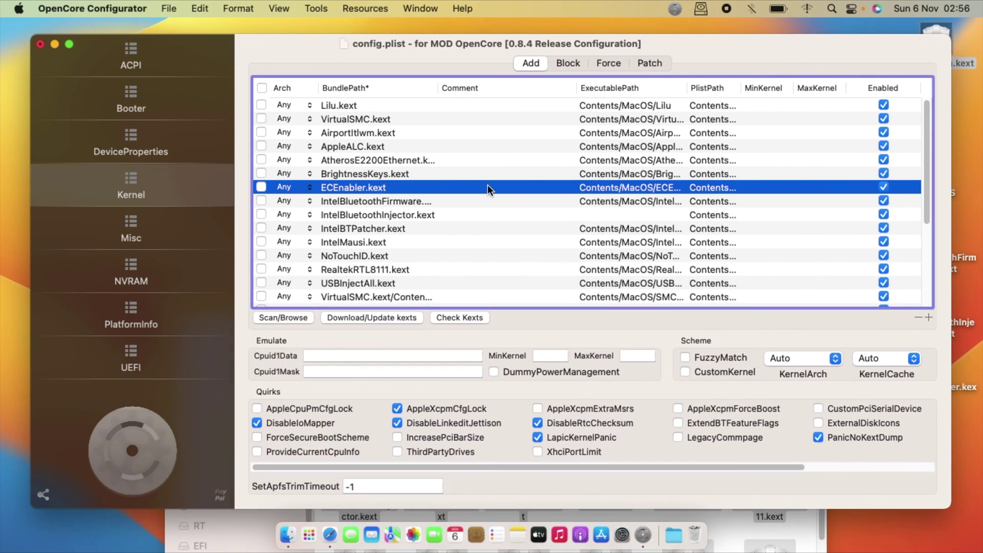
# Step: Untick Enabled for AtherosE2200Ethernet.kext and review the kext list
pyautogui.click(885, 157)
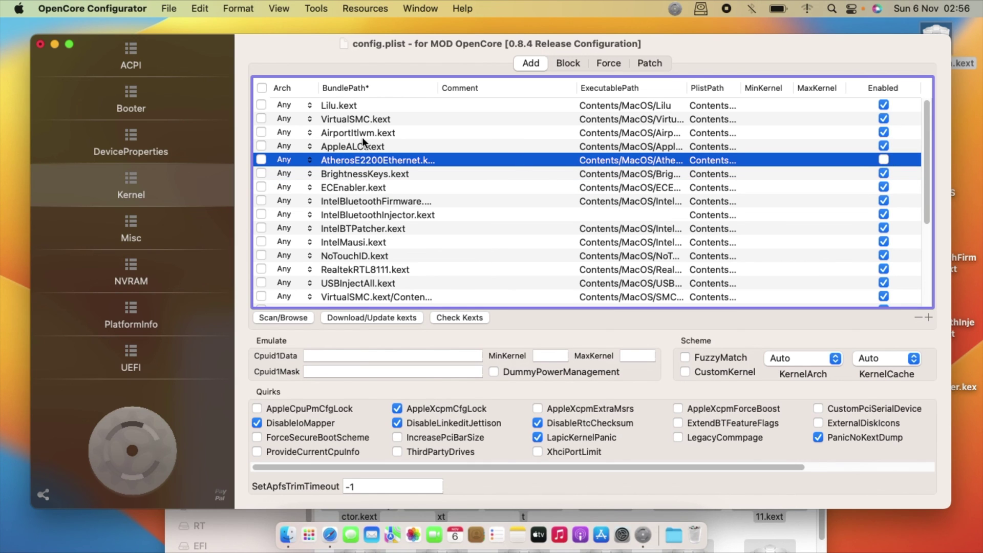
pyautogui.click(394, 133)
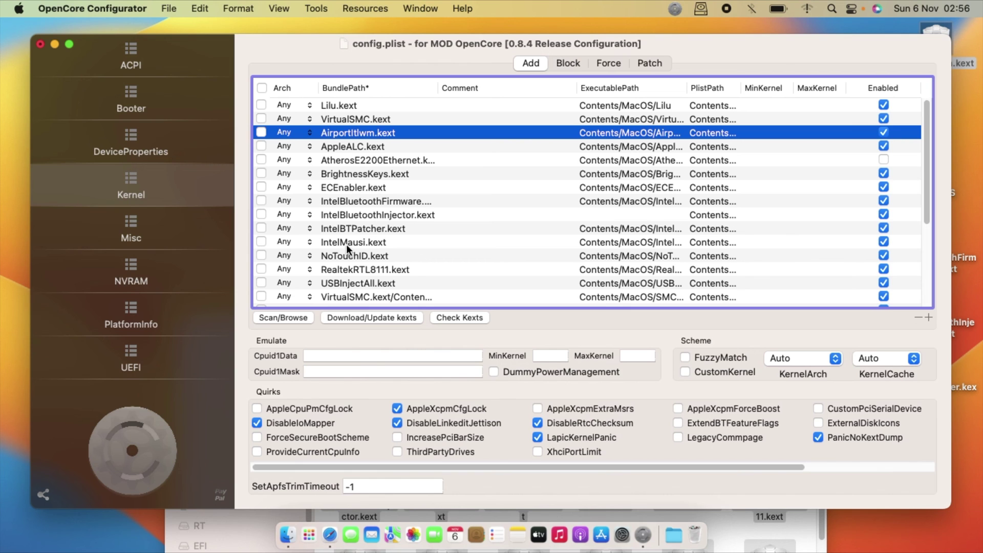
pyautogui.scroll(-5, 407, 265)
pyautogui.scroll(5, 408, 264)
# Step: Review the Misc and NVRAM boot-args settings, then save config.plist
pyautogui.click(153, 230)
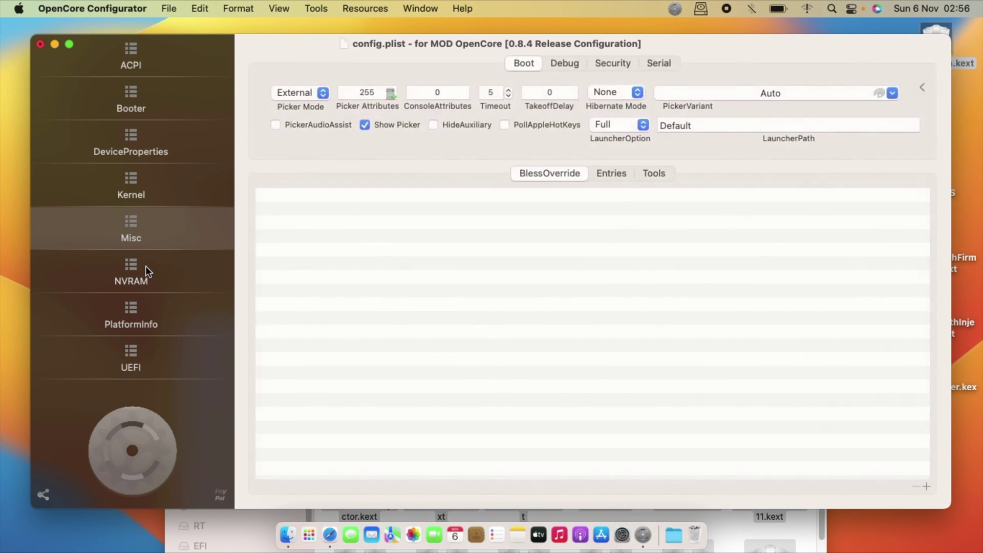
pyautogui.click(145, 266)
pyautogui.click(326, 131)
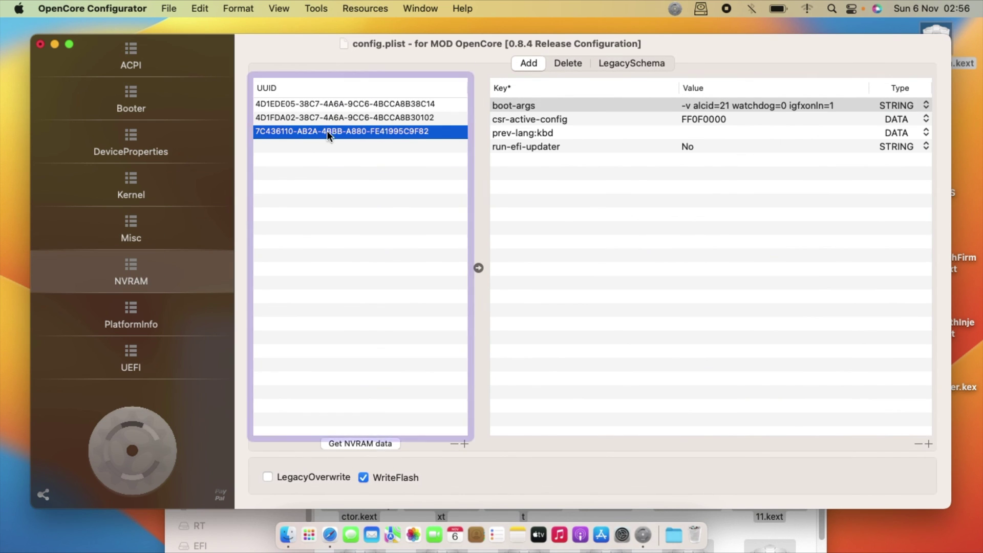
pyautogui.click(589, 175)
pyautogui.click(179, 11)
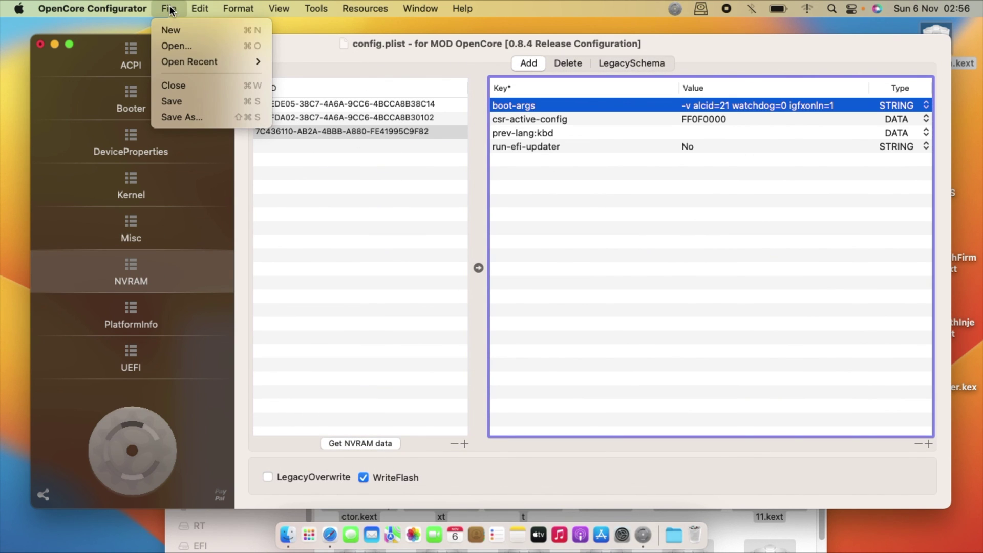
pyautogui.click(173, 101)
# Step: Quit OpenCore Configurator and close the Kexts folder window
pyautogui.click(40, 44)
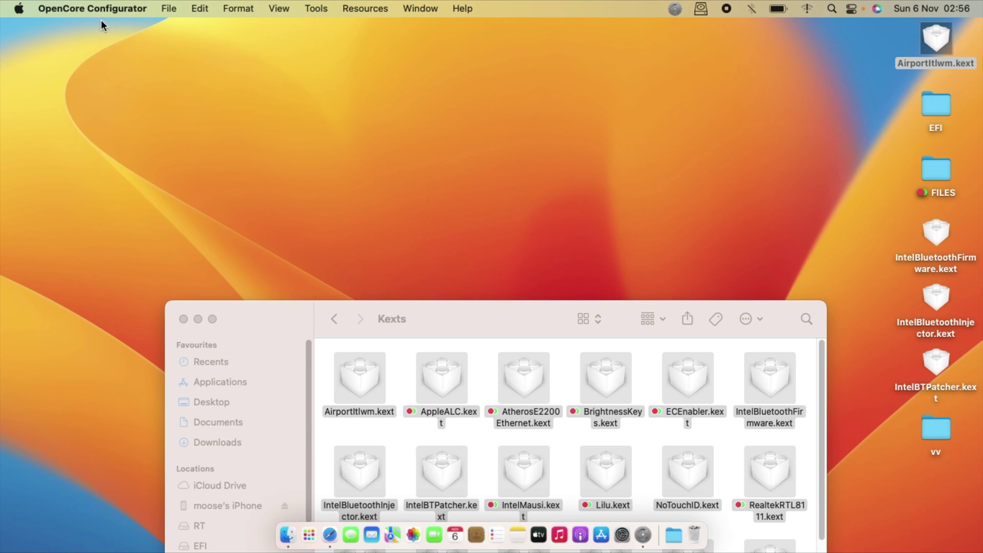
pyautogui.click(94, 8)
pyautogui.click(112, 206)
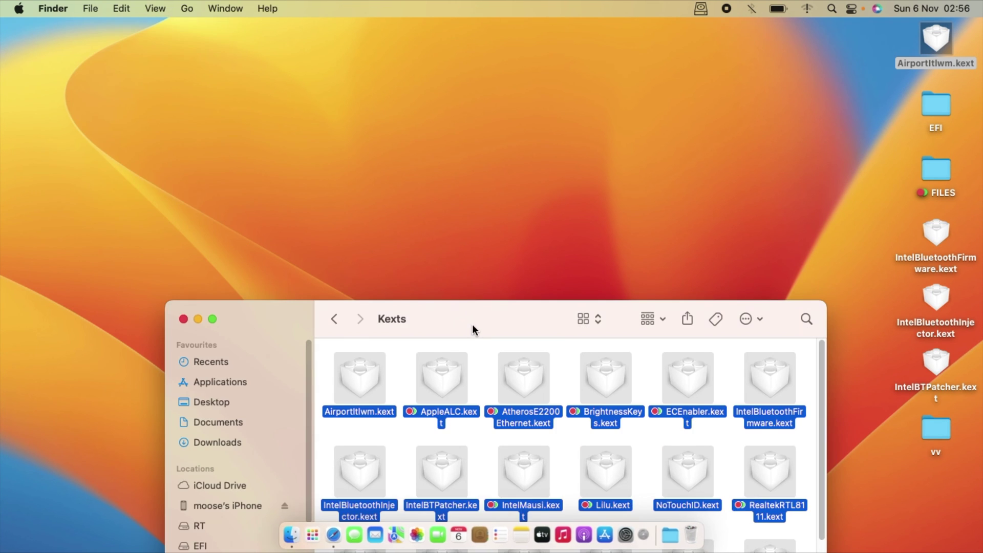
pyautogui.moveTo(472, 324); pyautogui.dragTo(428, 77)
pyautogui.click(808, 180)
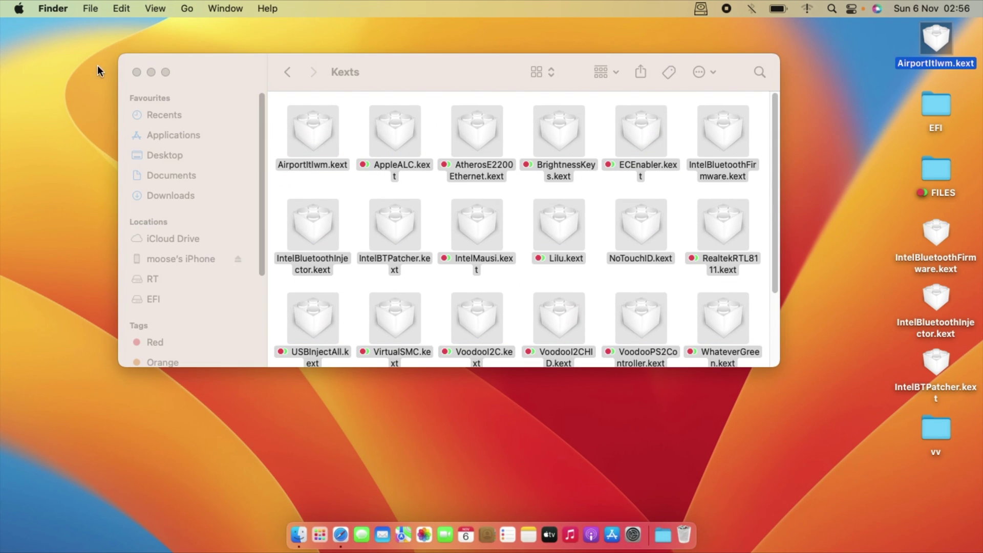
pyautogui.click(136, 72)
pyautogui.click(143, 79)
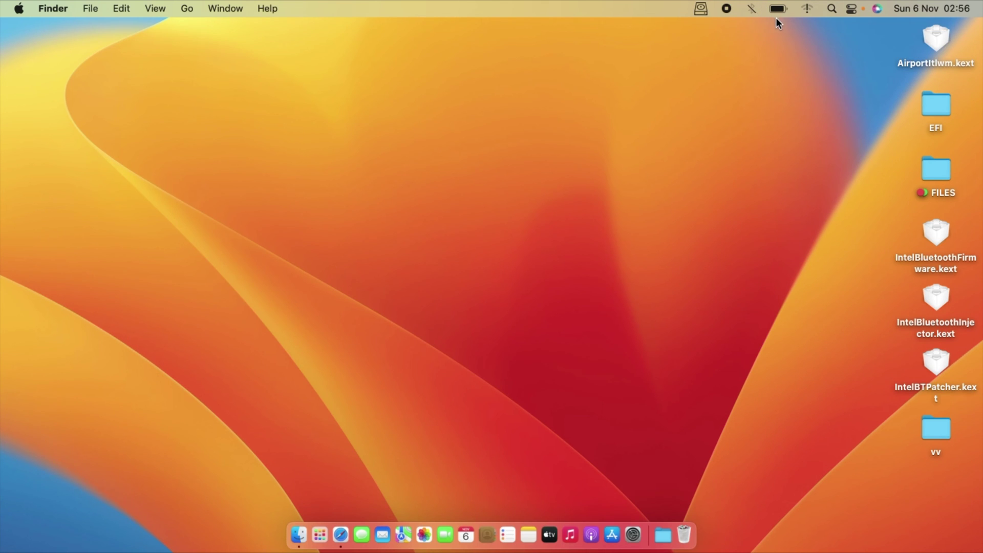
# Step: Permanently delete the old AirportItlwm.kext by emptying the Bin, then restart from the Apple menu
pyautogui.rightClick(683, 521)
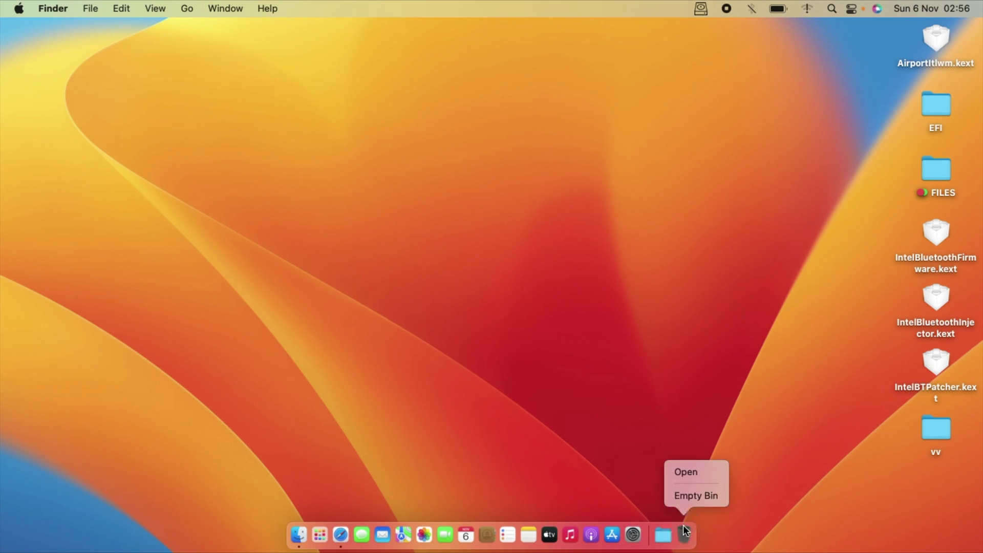
pyautogui.click(685, 495)
pyautogui.click(535, 256)
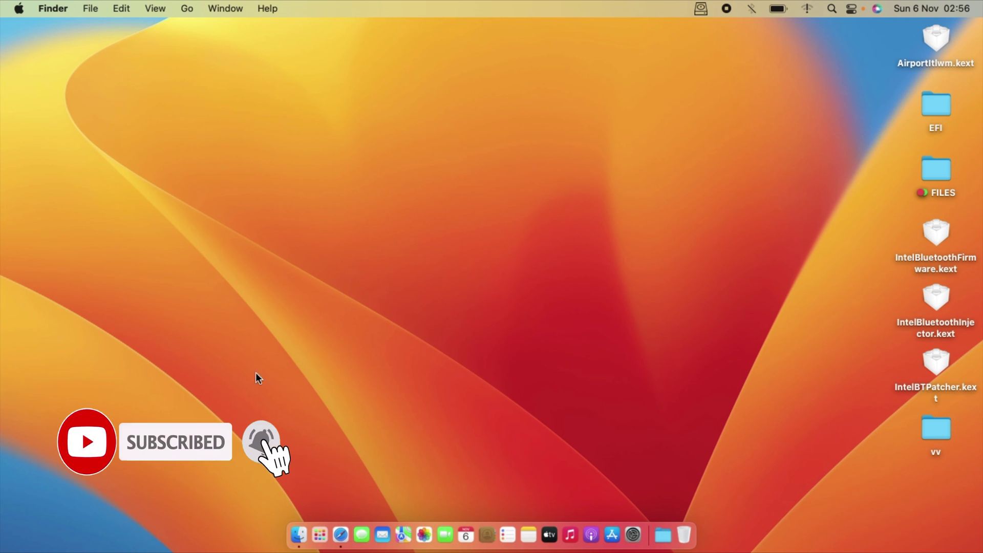
pyautogui.click(19, 9)
pyautogui.click(359, 86)
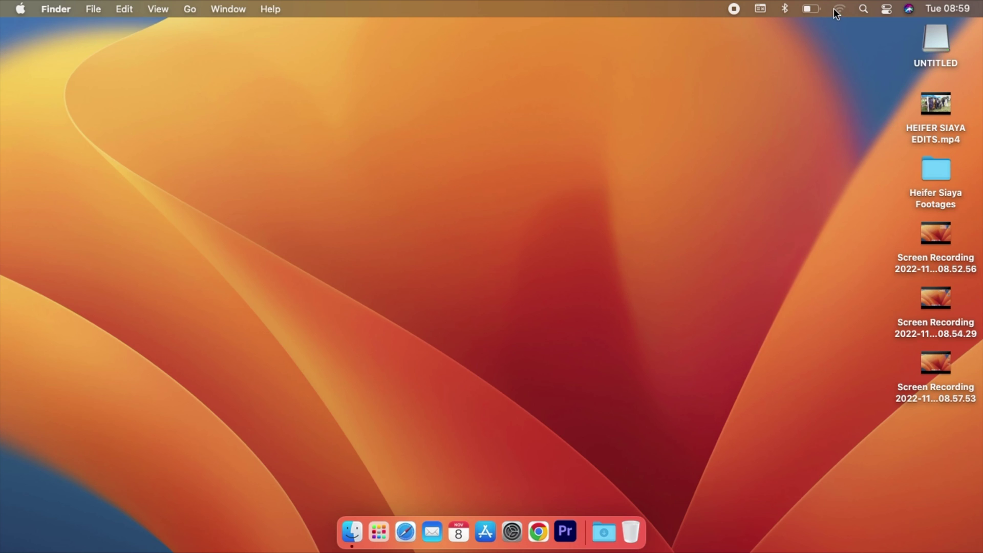
pyautogui.click(833, 8)
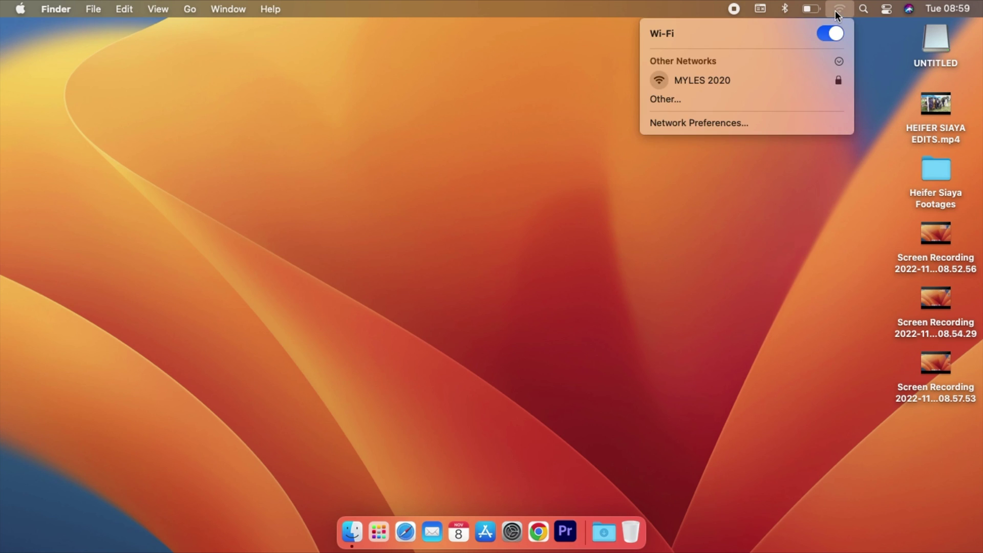
pyautogui.click(834, 11)
pyautogui.click(786, 9)
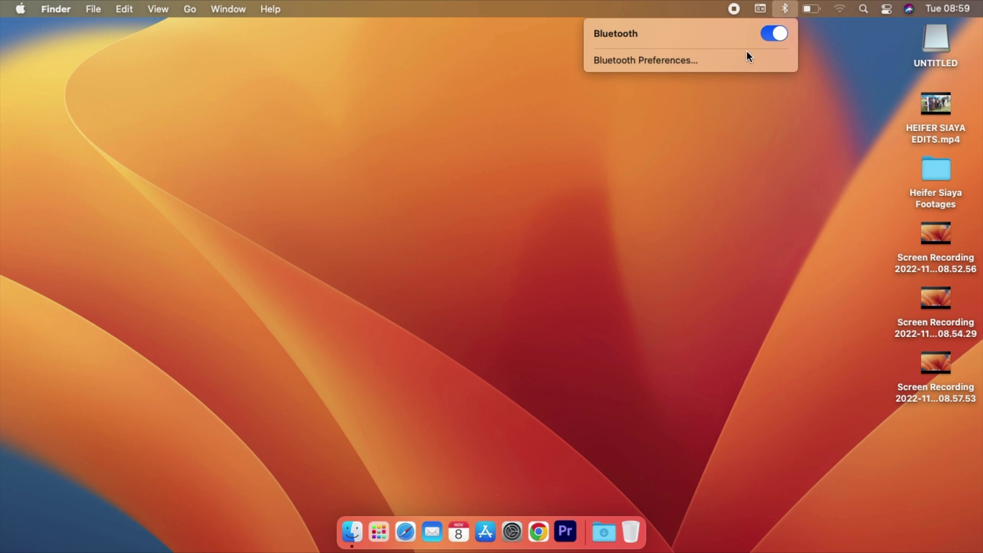
pyautogui.click(745, 208)
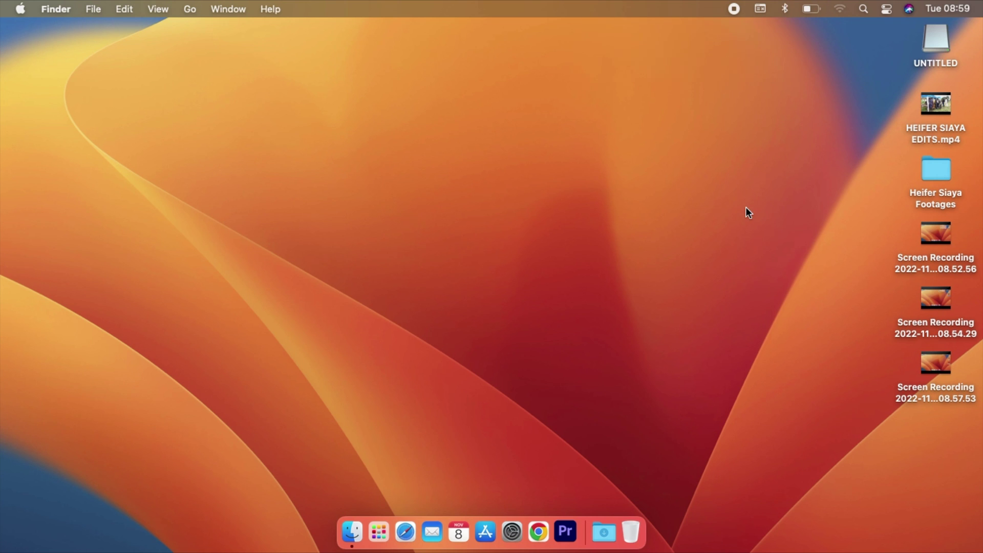